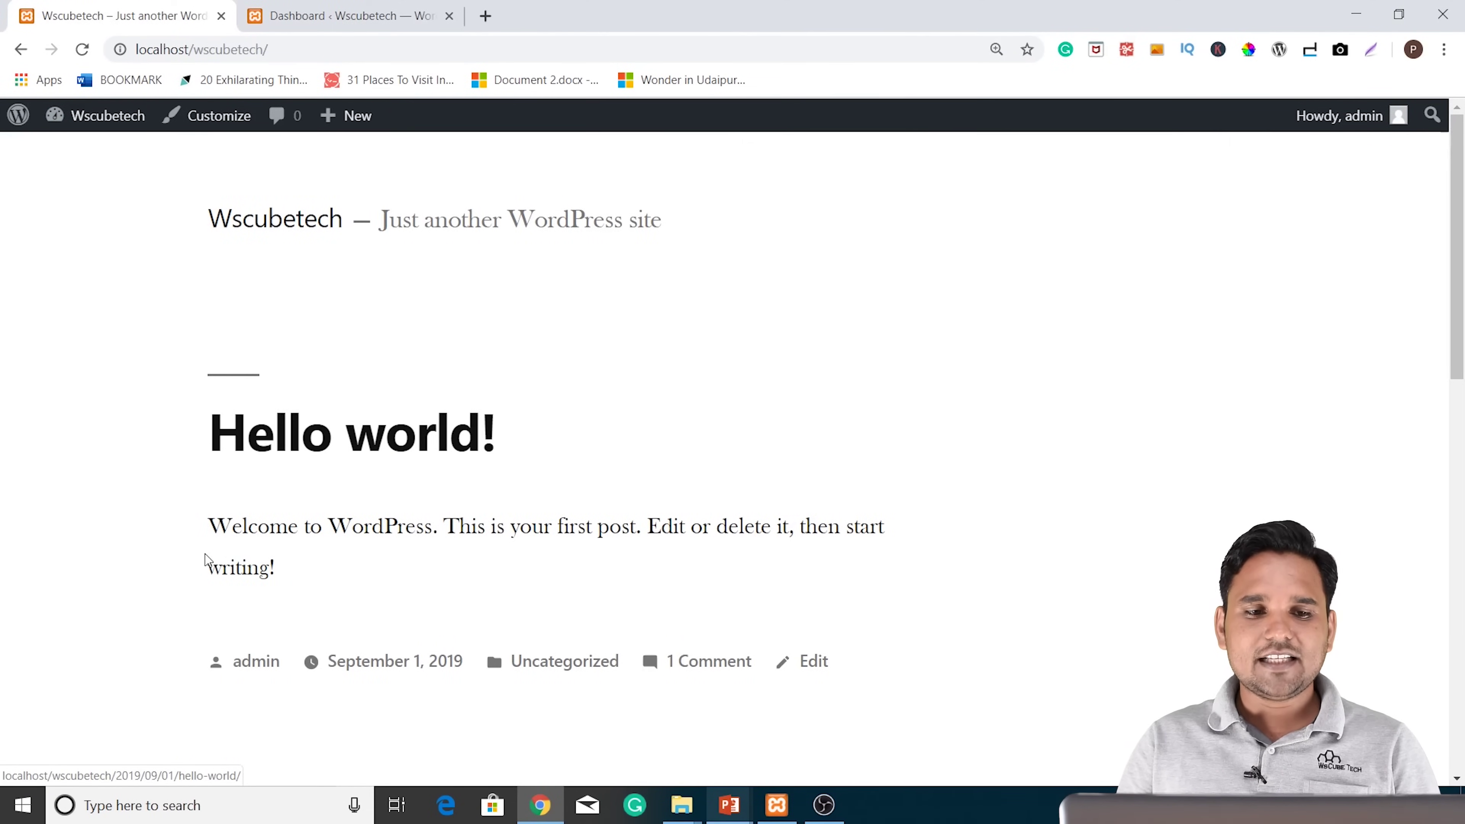
Go to the site's installed themes in the WordPress admin and start adding a new theme
left_click_drag(259, 219, 846, 585)
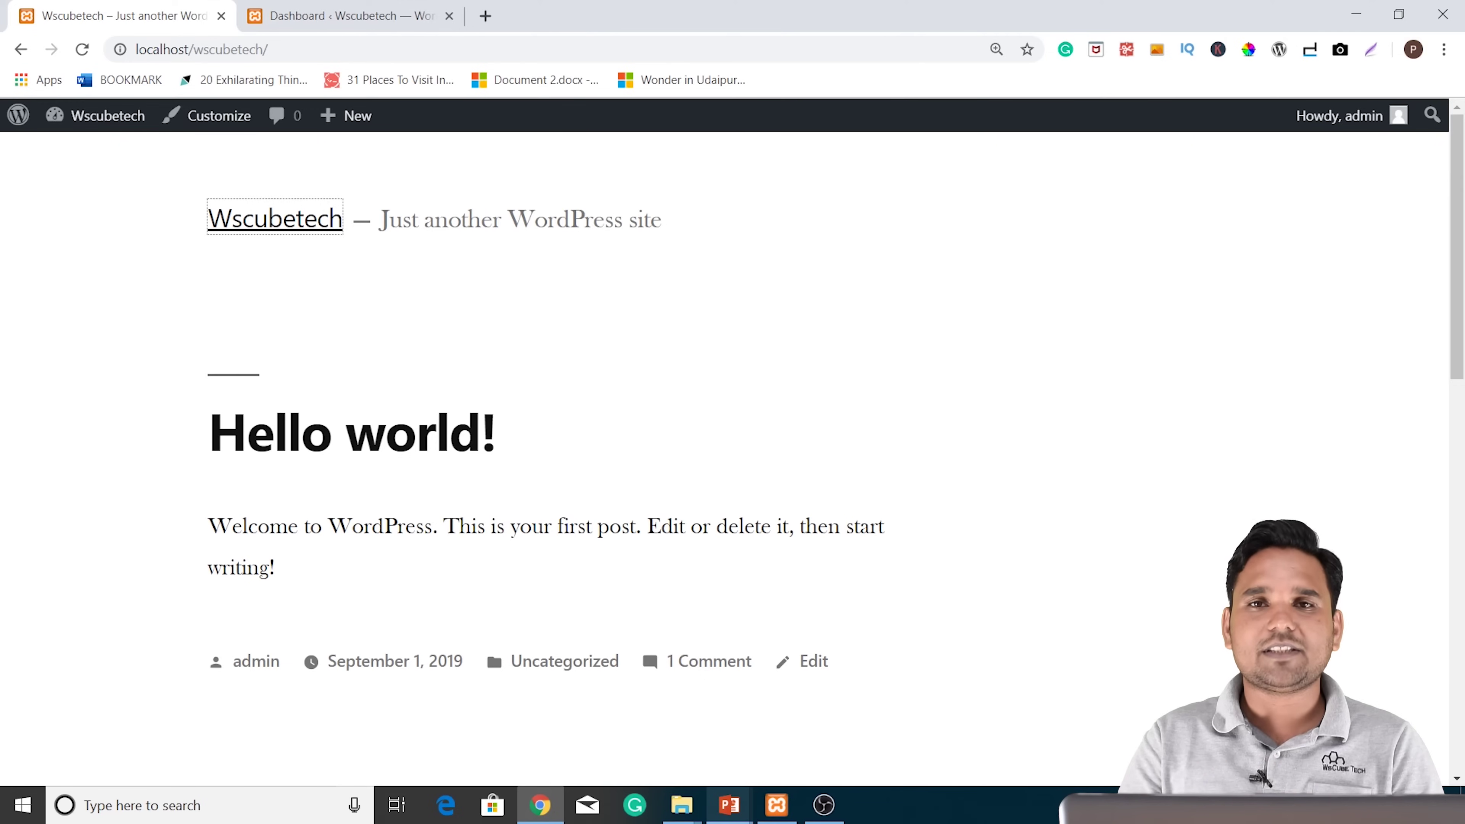
left_click(352, 16)
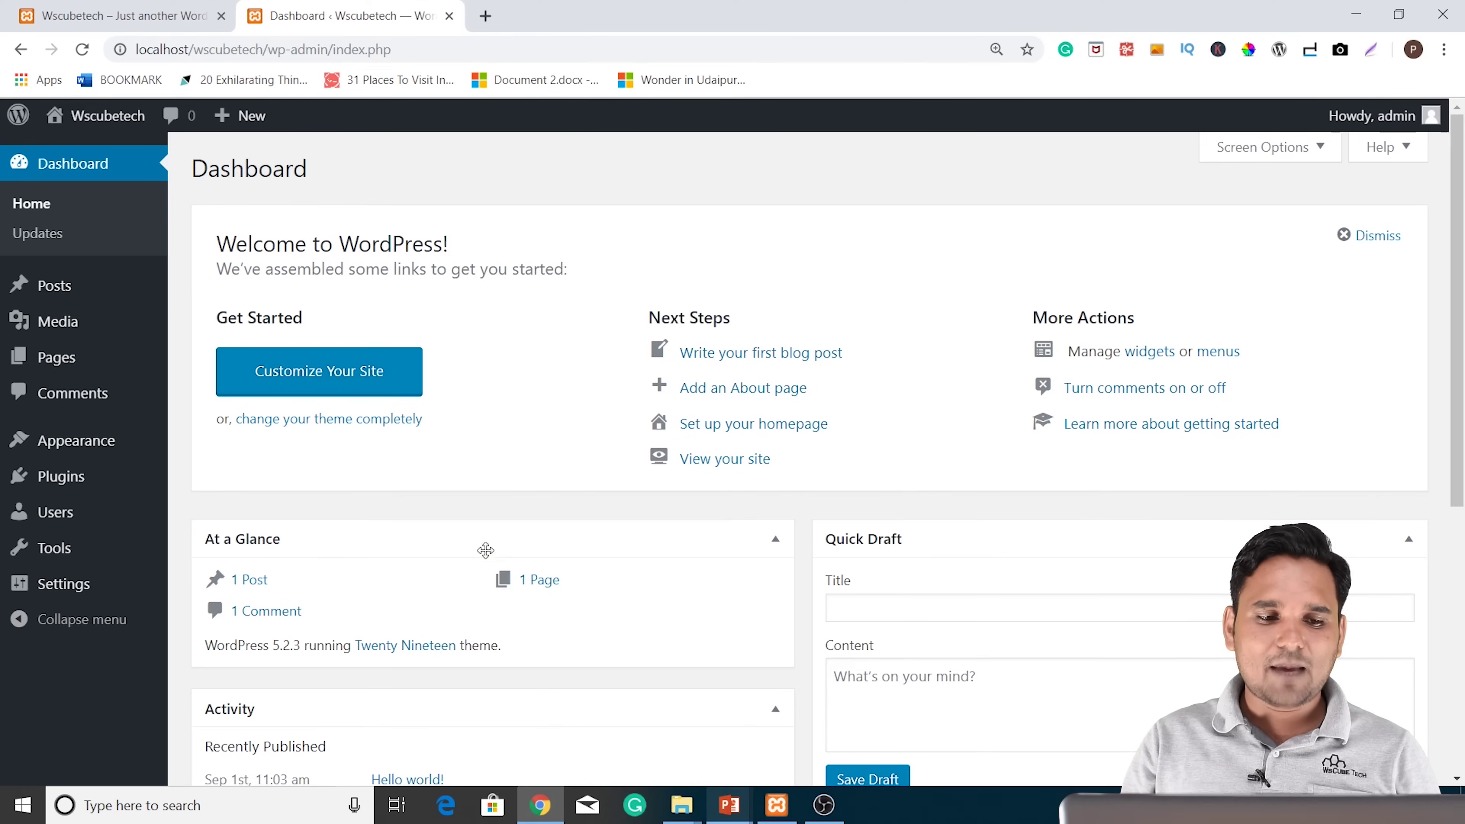
mouse_move(33, 442)
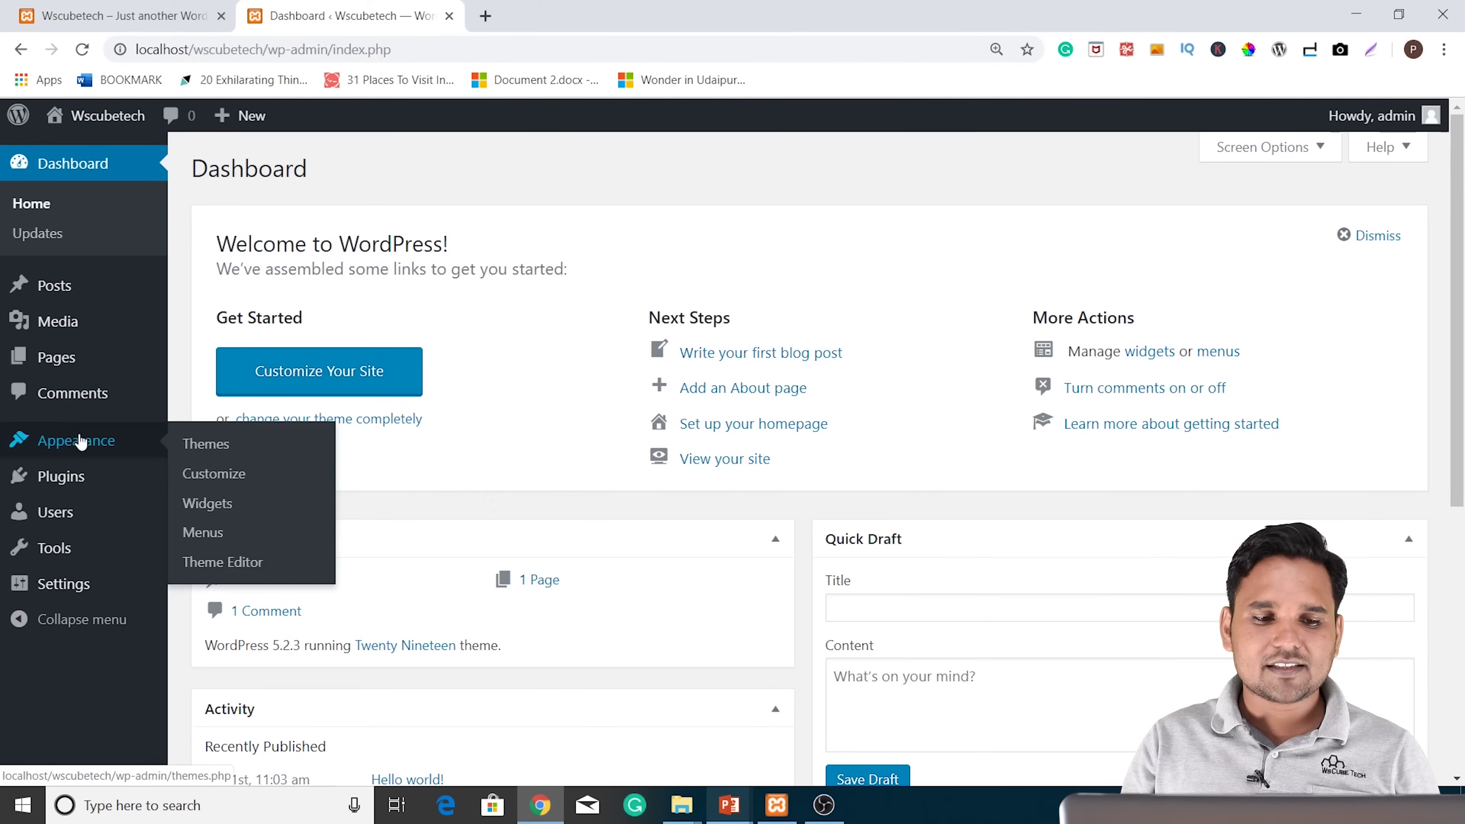
left_click(223, 456)
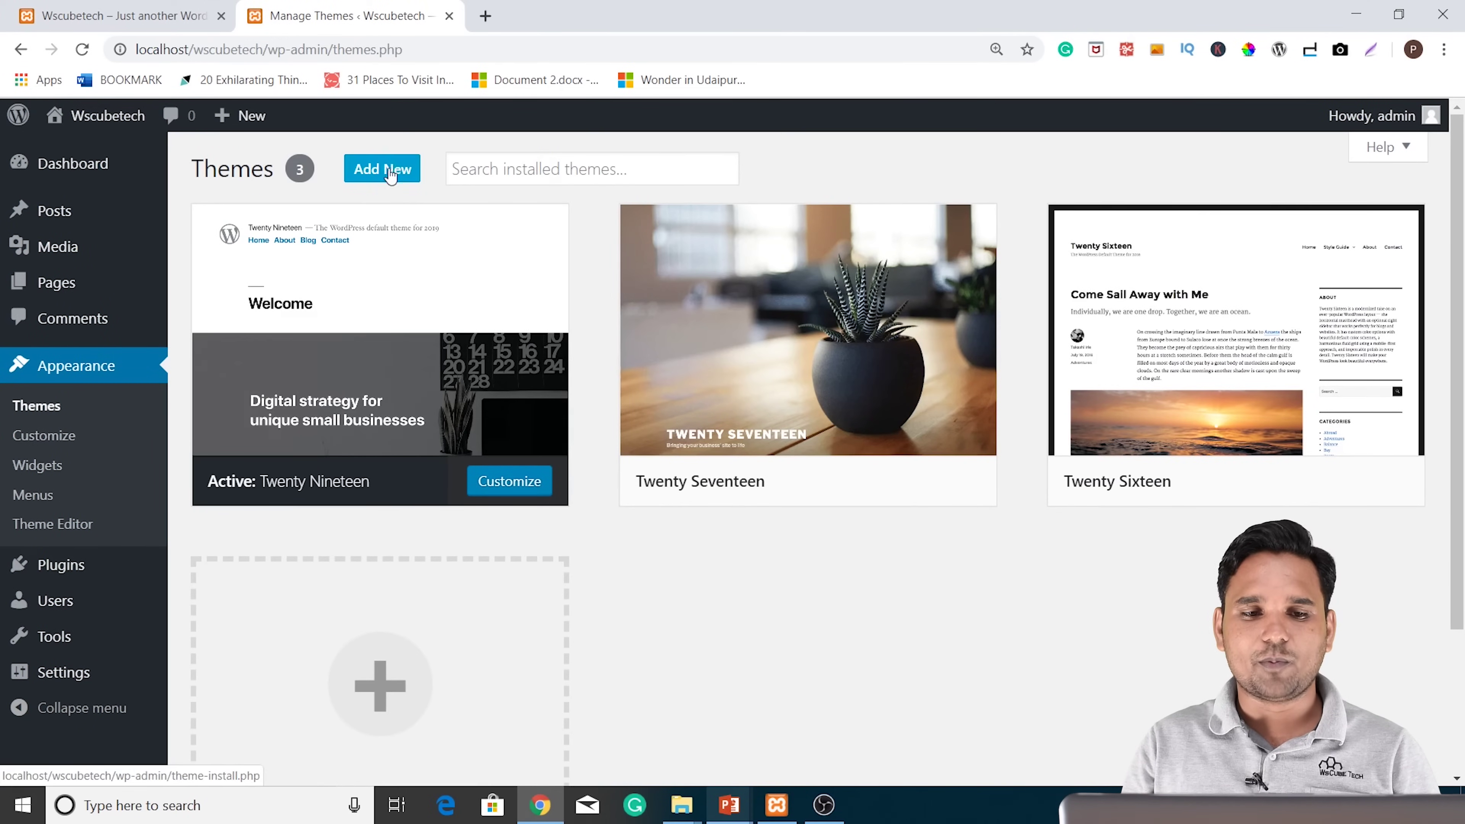
mouse_move(394, 348)
mouse_move(904, 400)
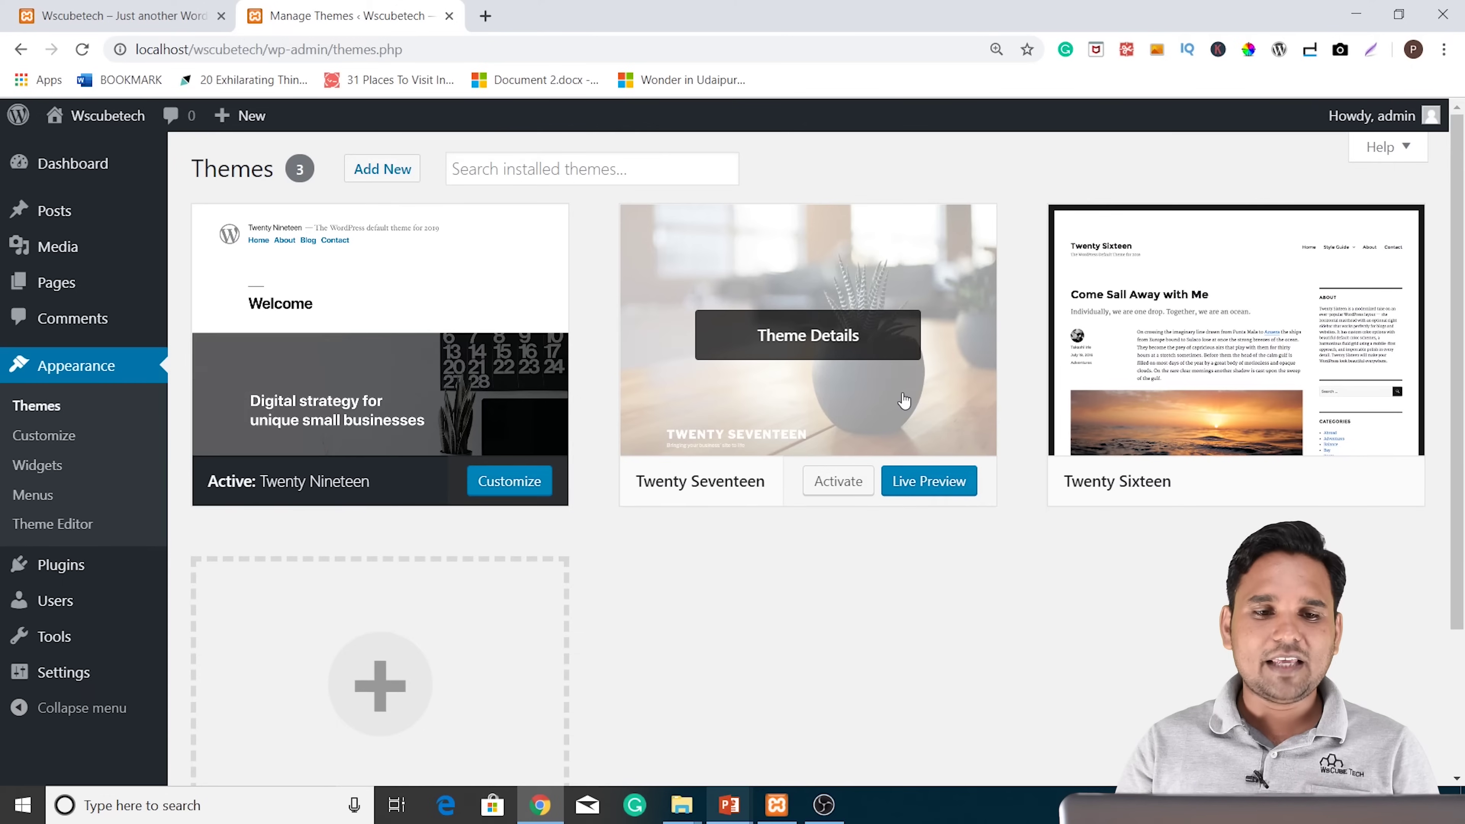
left_click(409, 170)
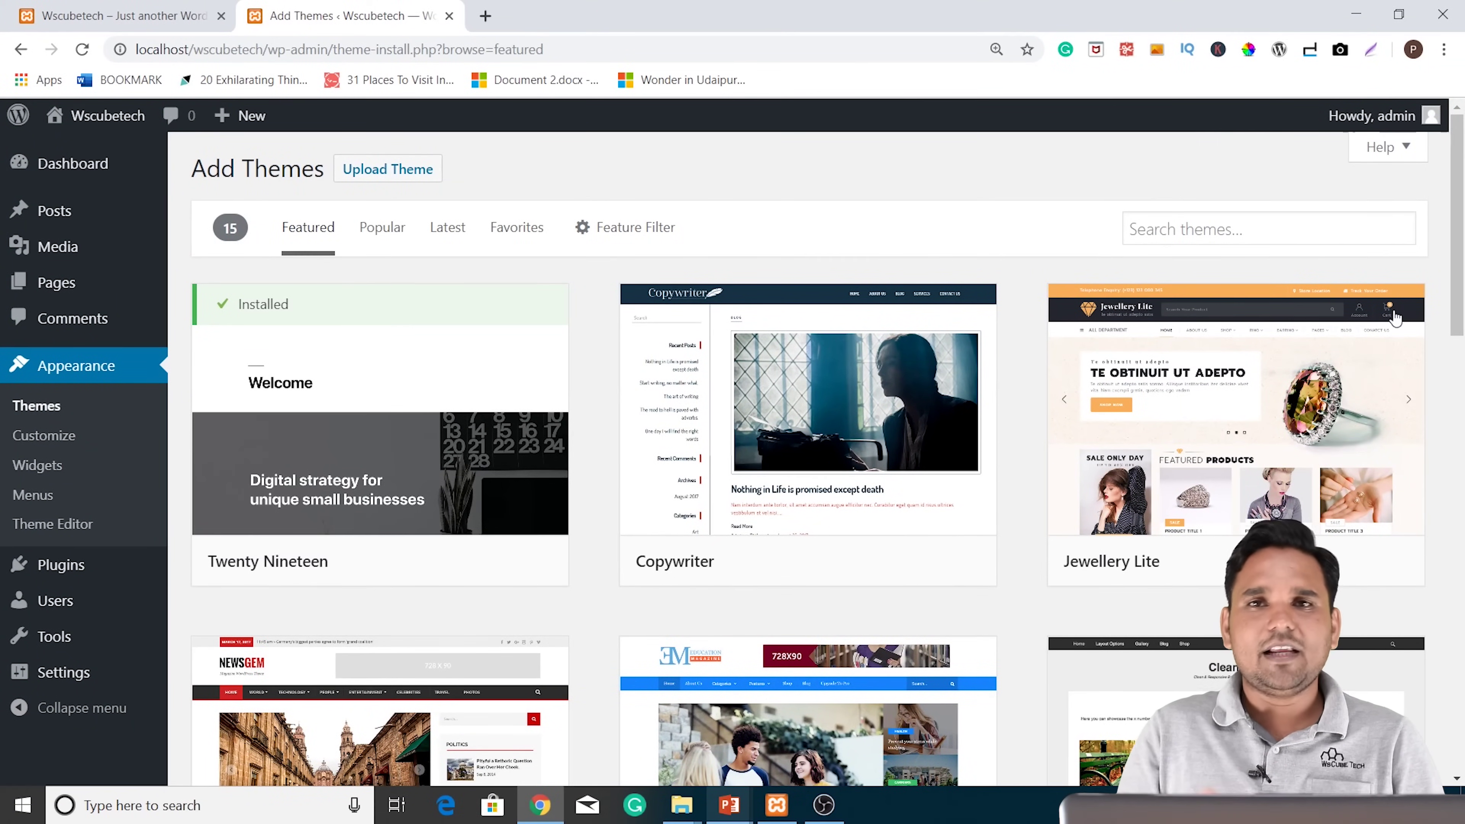
Browse the featured themes and examine their designs
scroll(1394, 317, "down", 5)
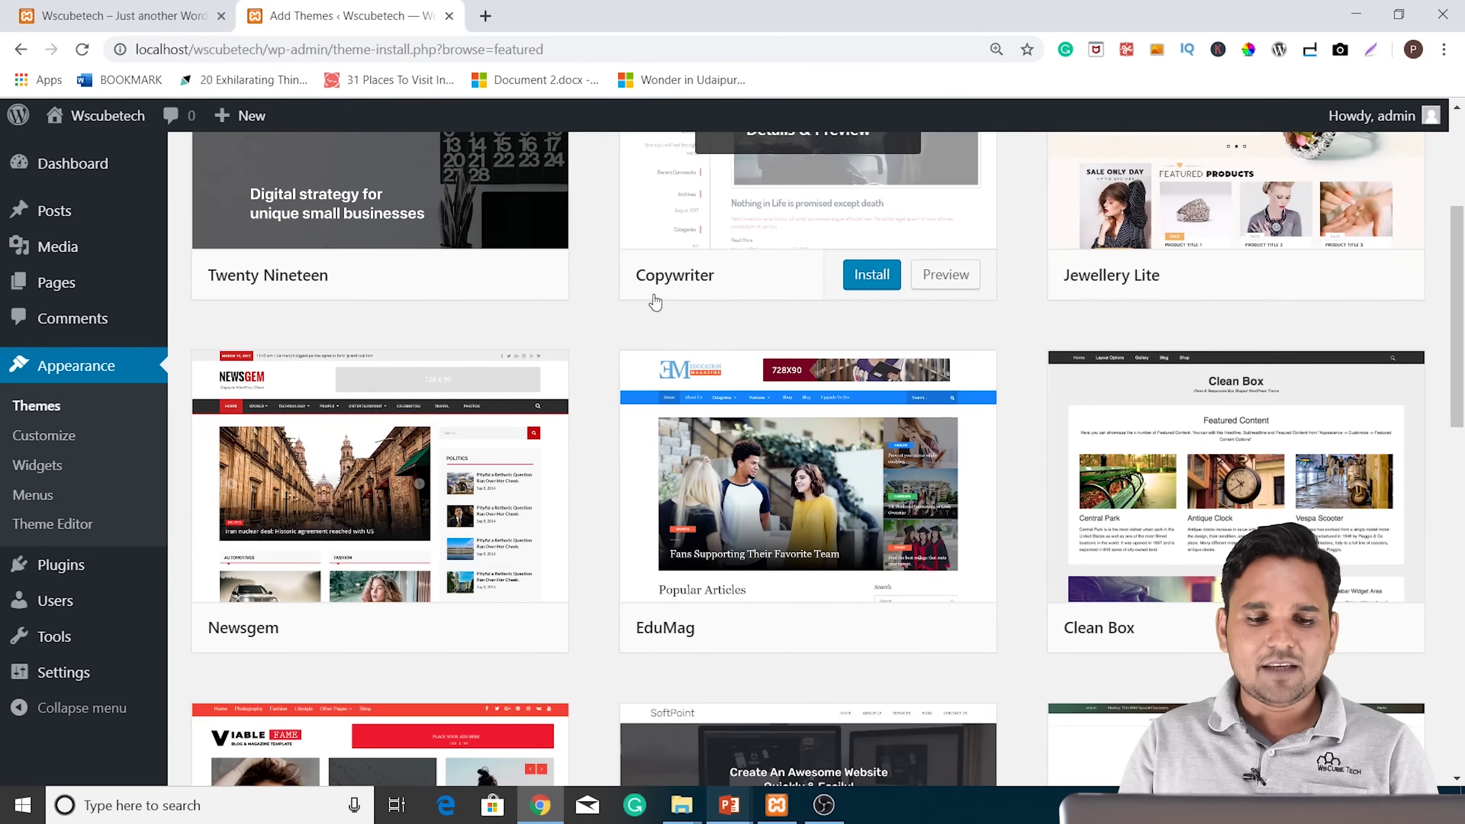
scroll(1210, 239, "up", 2)
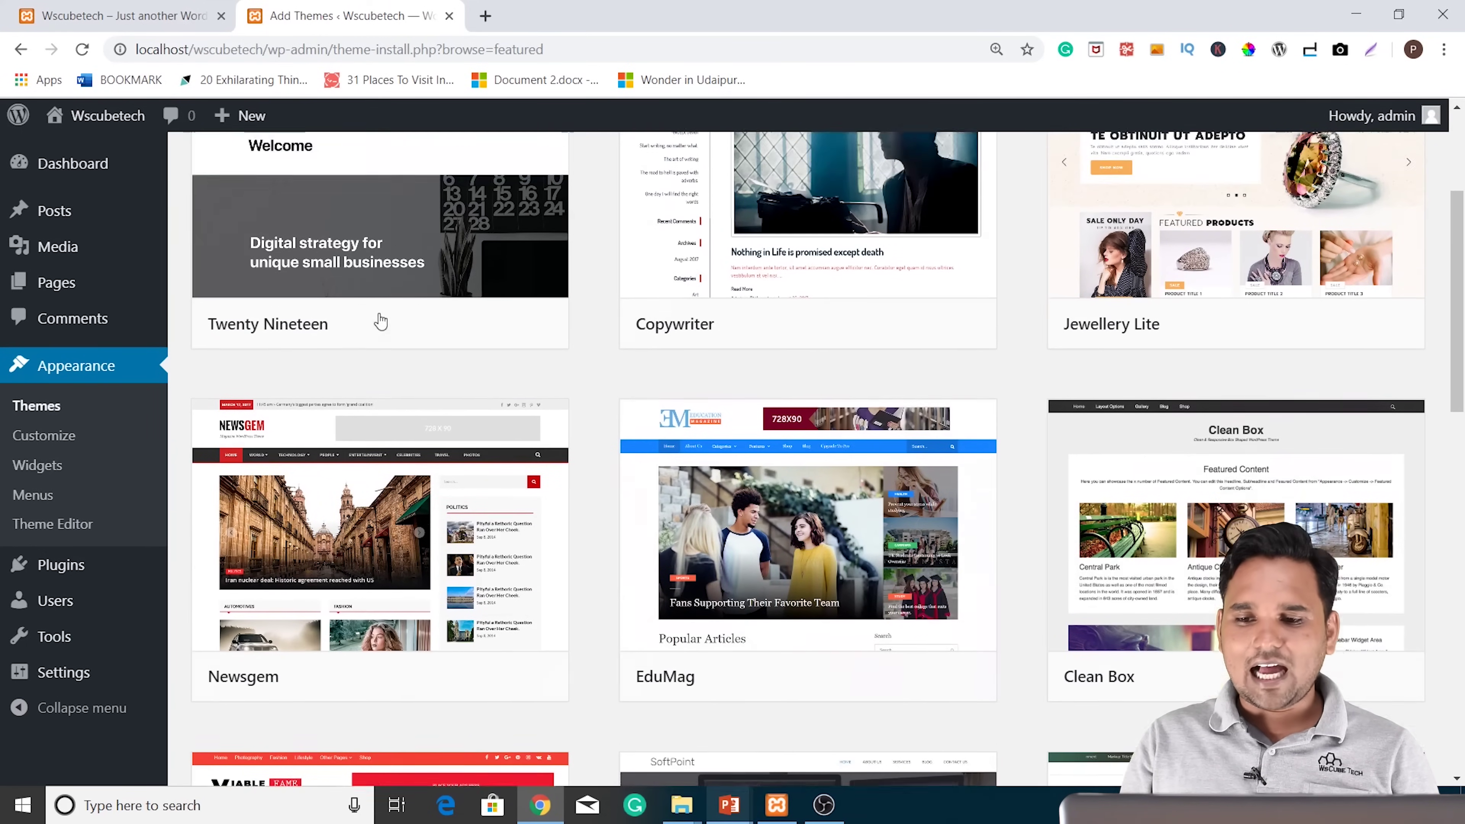
scroll(843, 556, "down", 4)
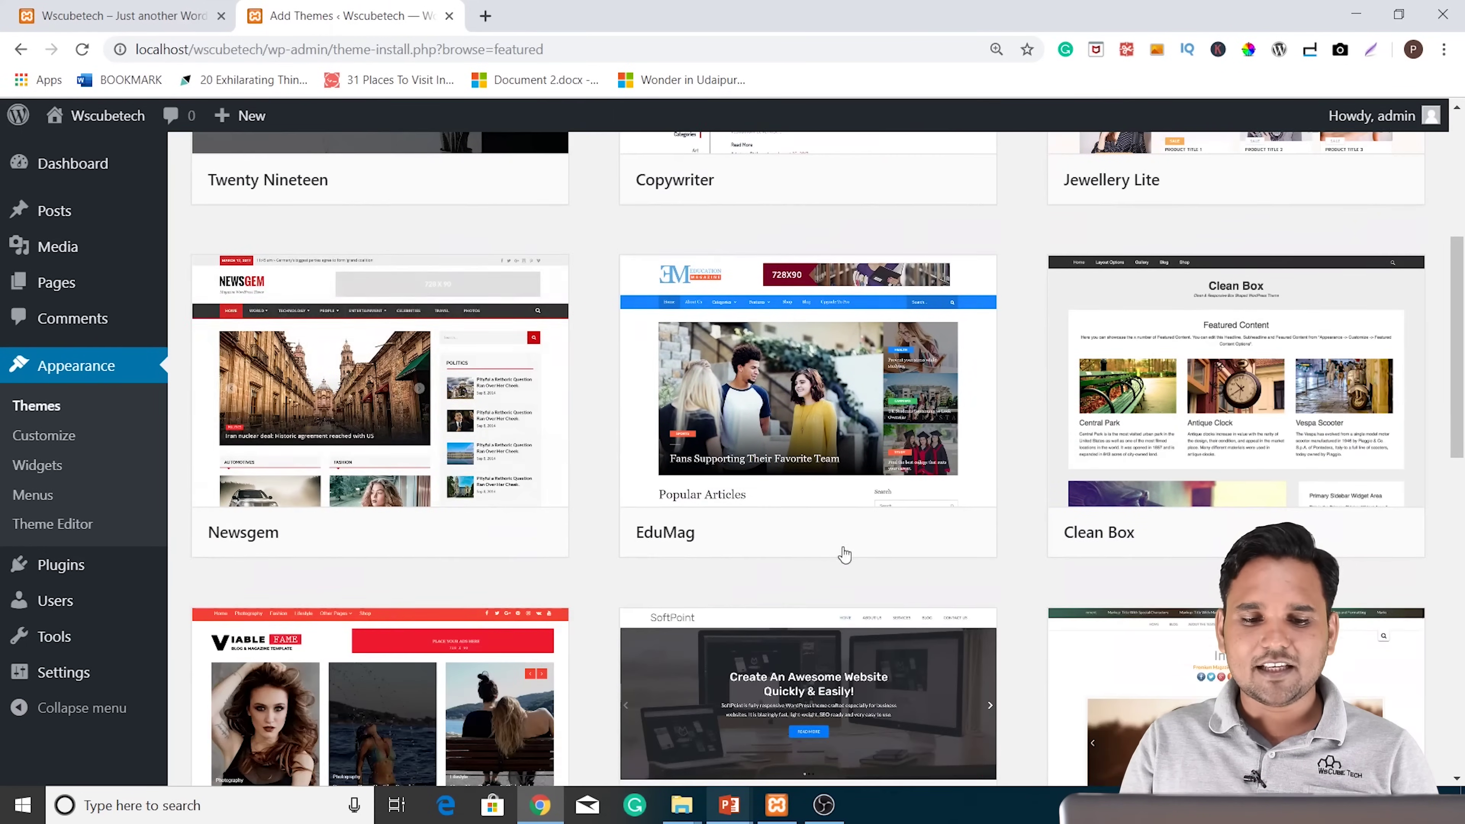
scroll(1235, 516, "down", 3)
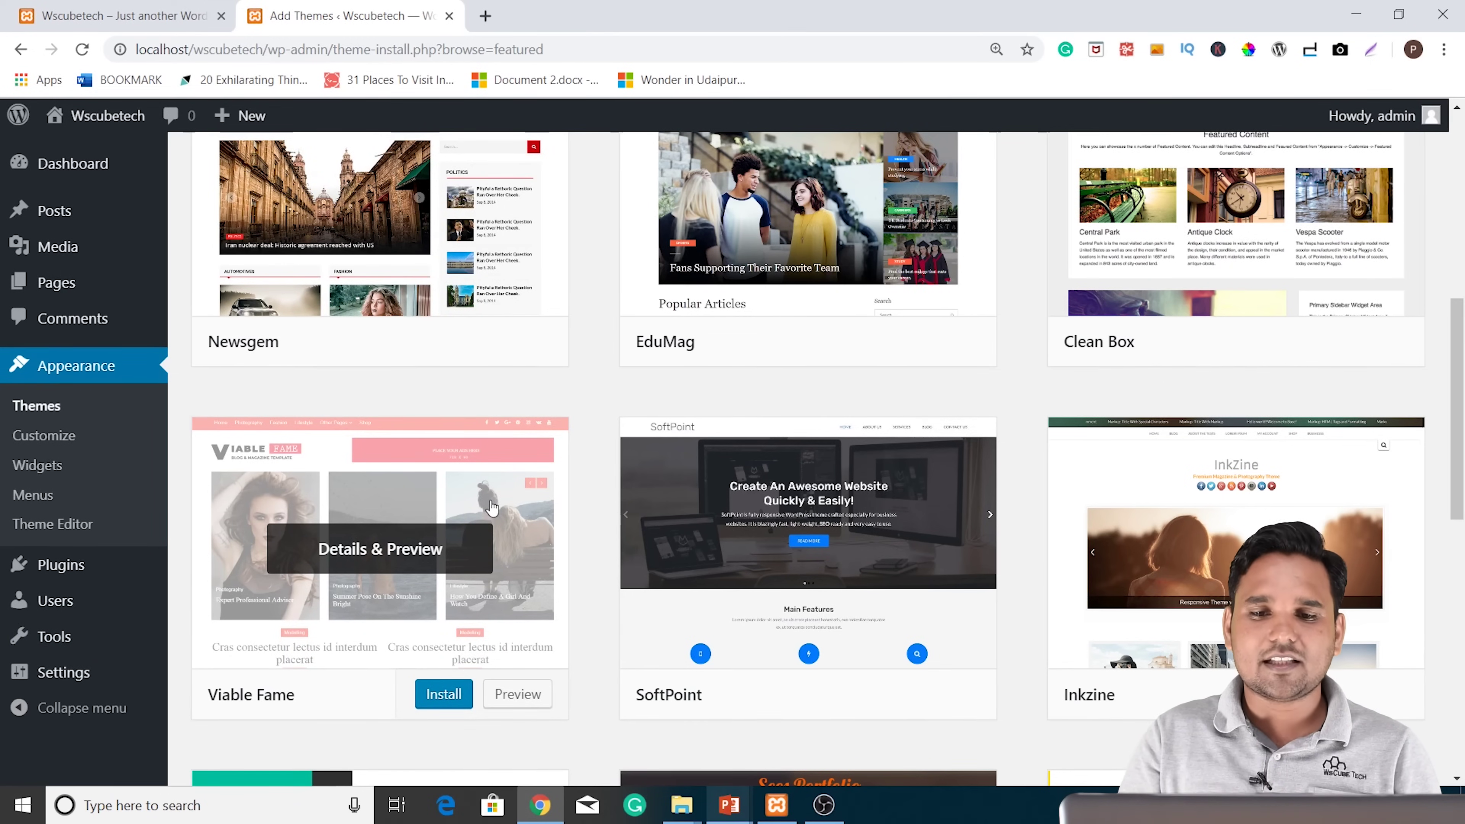
scroll(491, 507, "up", 3)
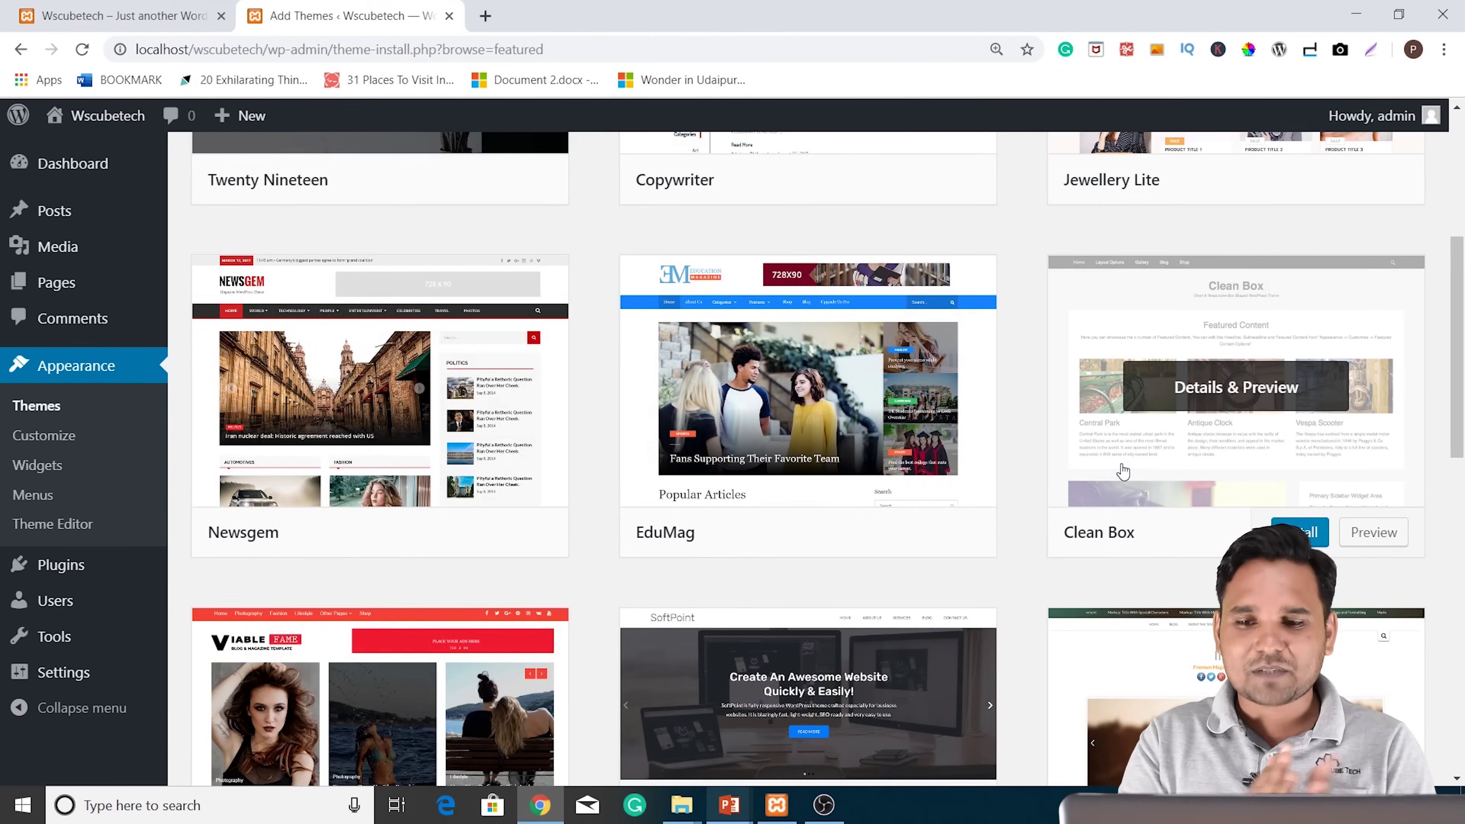
scroll(528, 490, "up", 5)
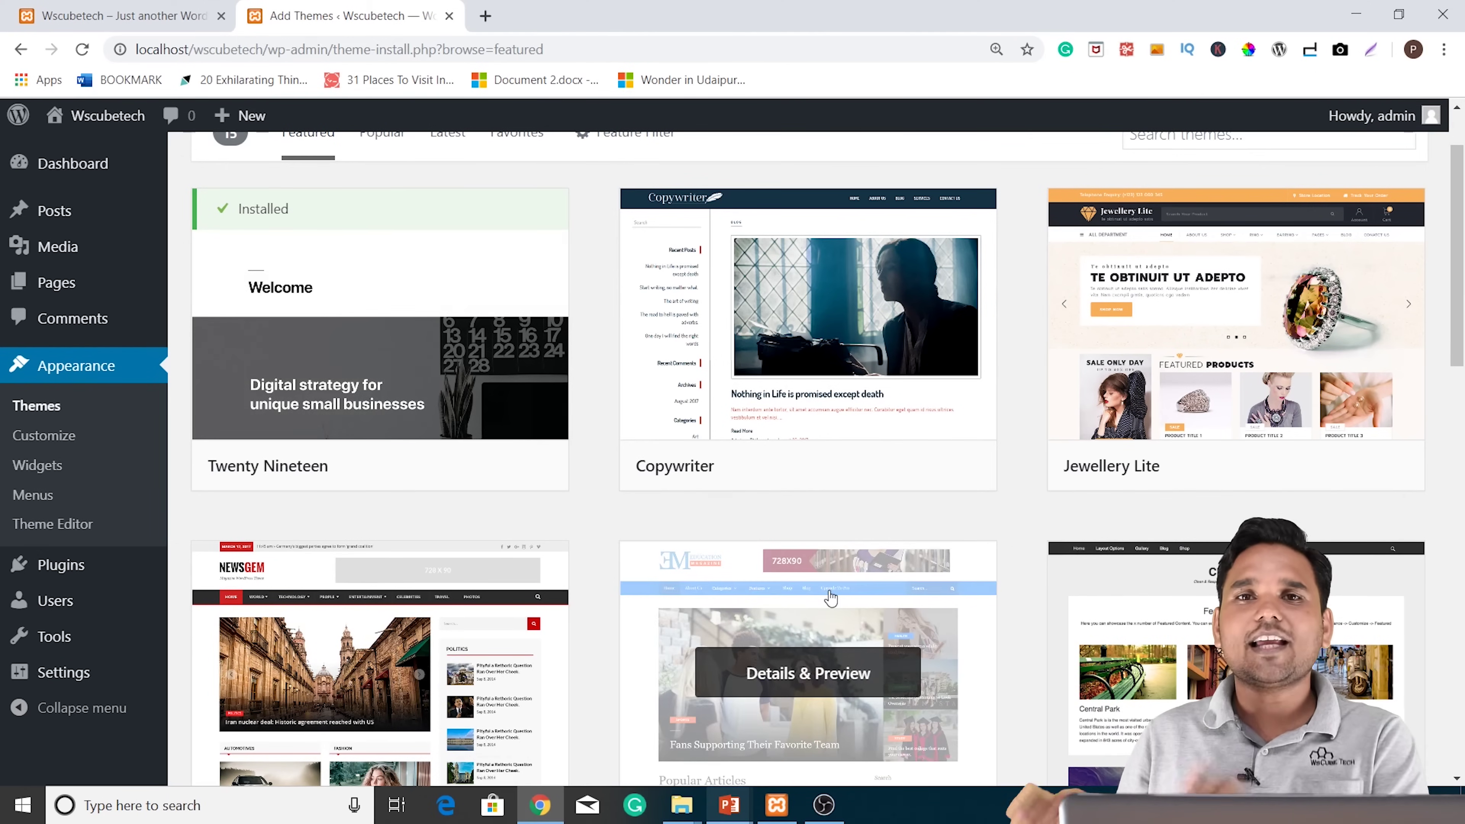
scroll(831, 598, "up", 2)
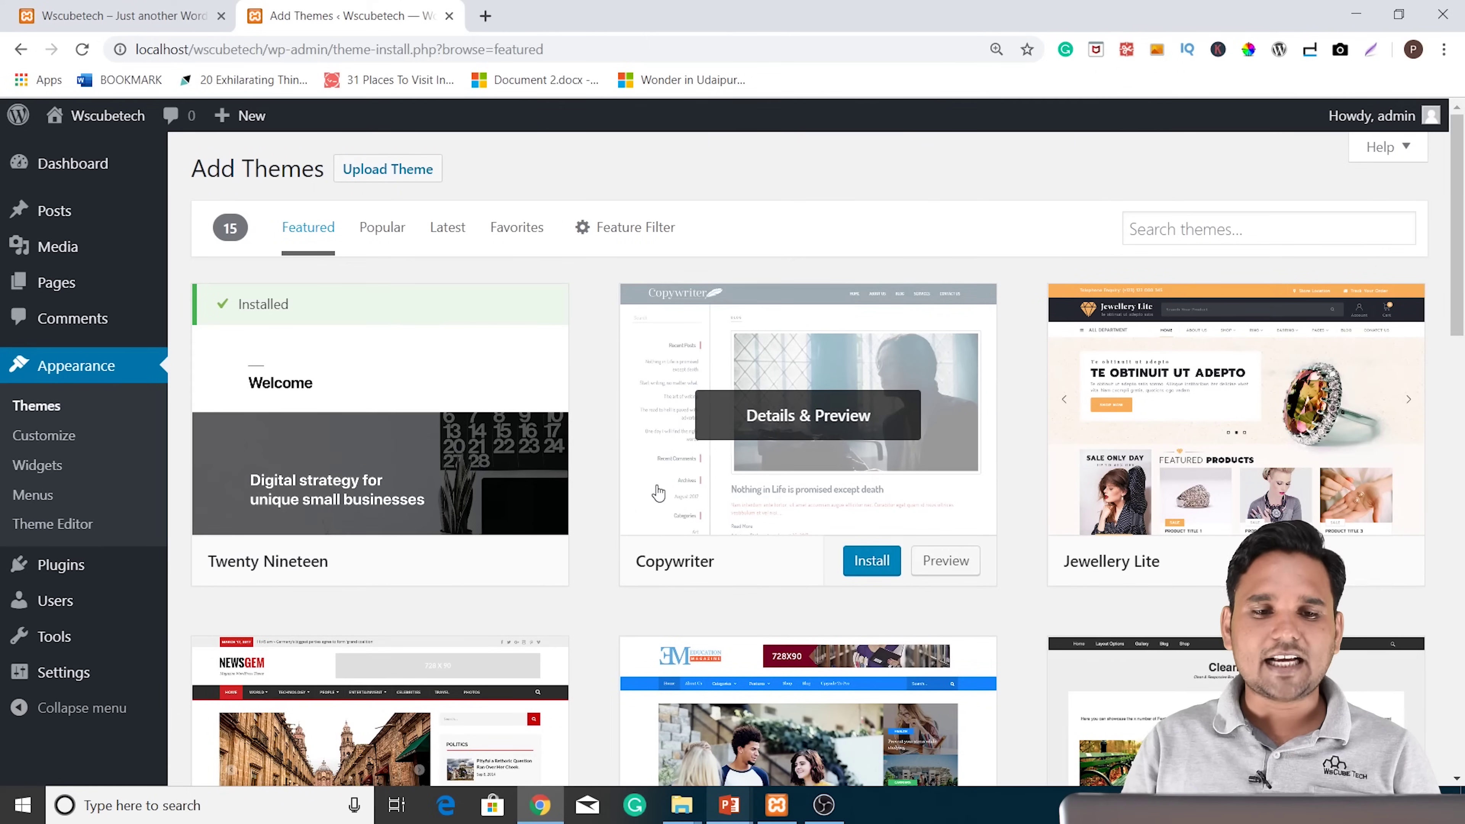
Find the Bam theme among the popular themes, install it and activate it
left_click(398, 231)
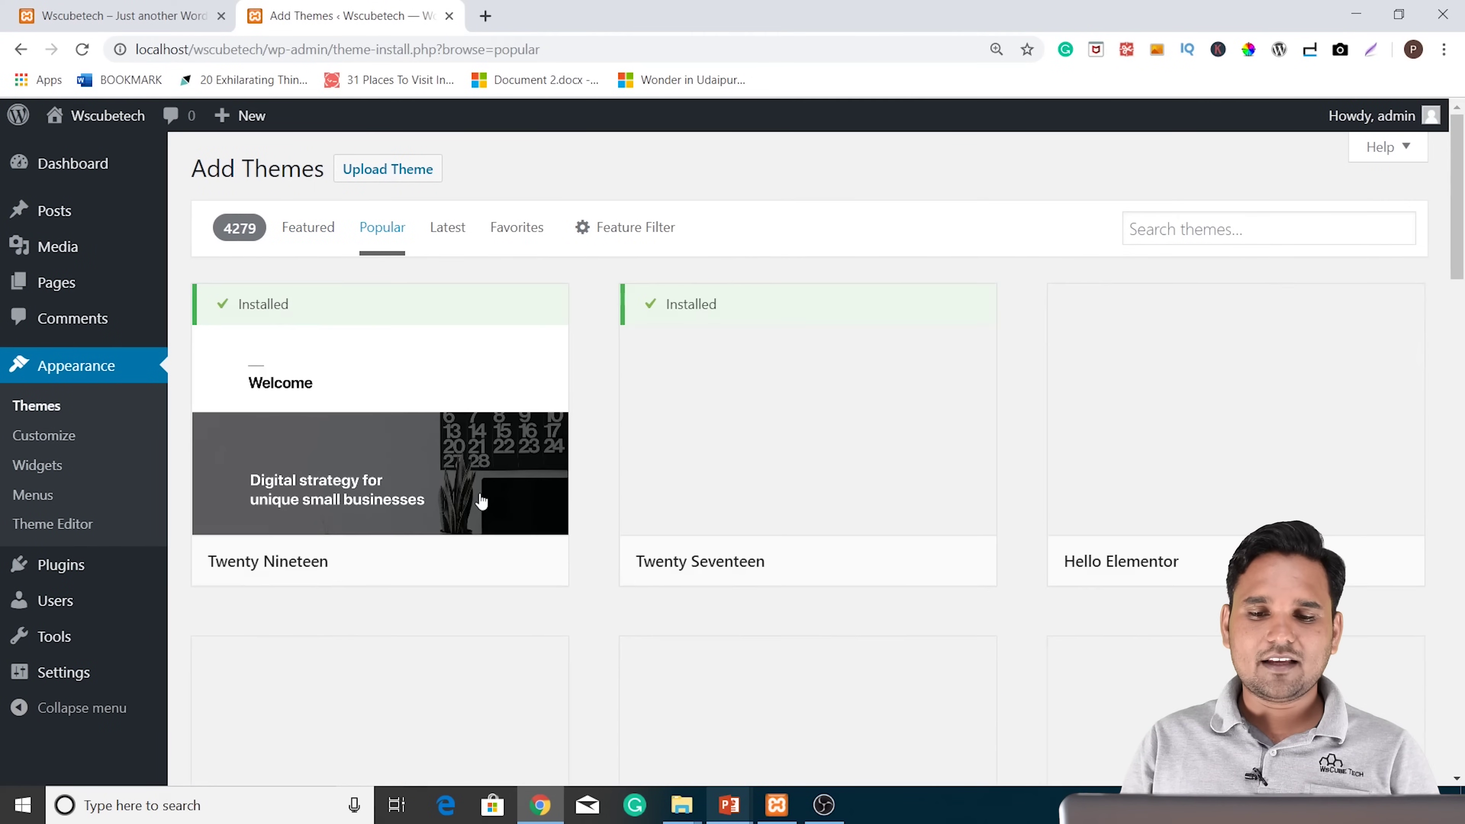
scroll(481, 501, "down", 6)
scroll(481, 501, "down", 12)
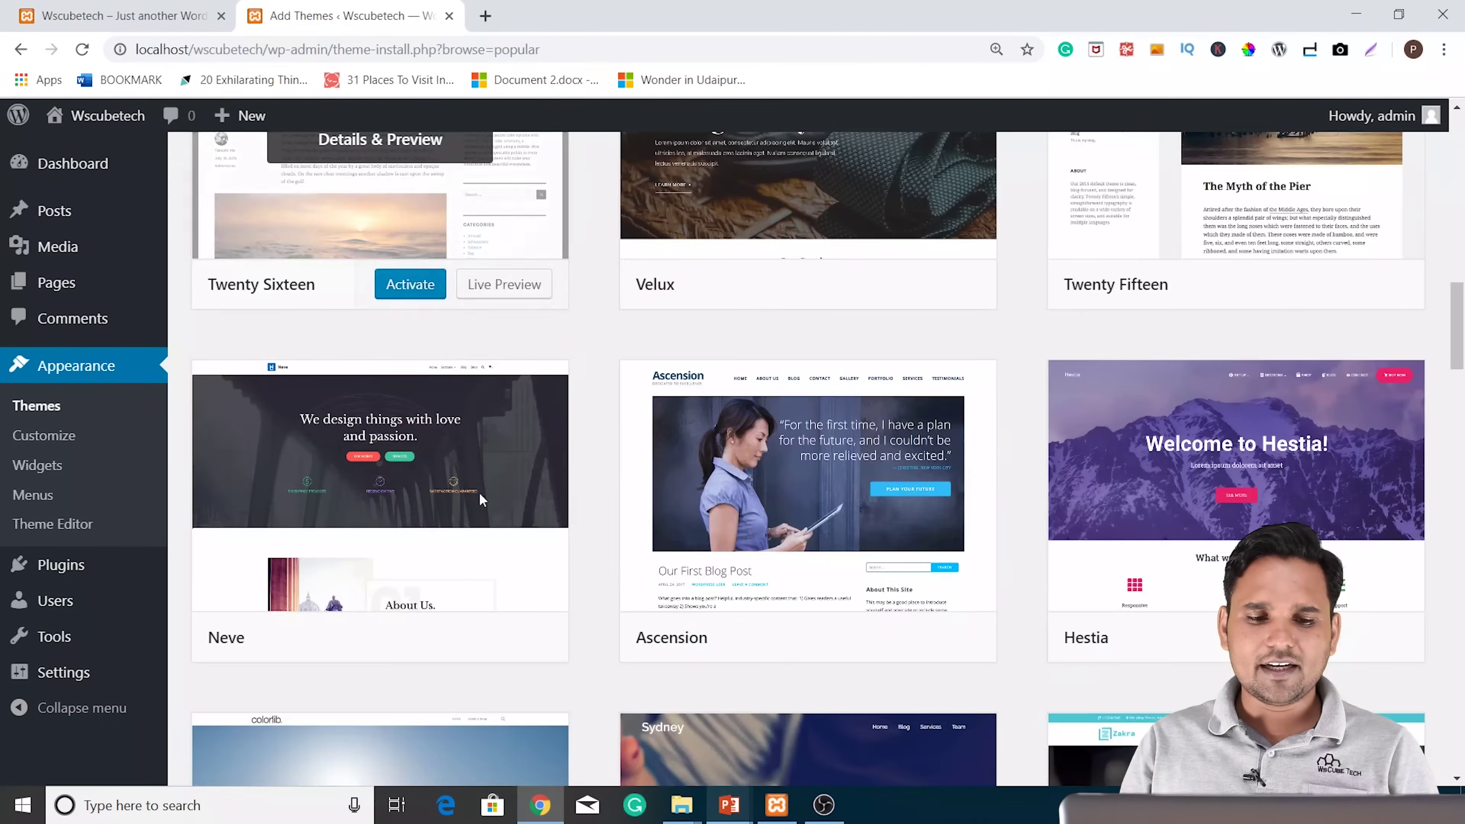
scroll(739, 493, "down", 14)
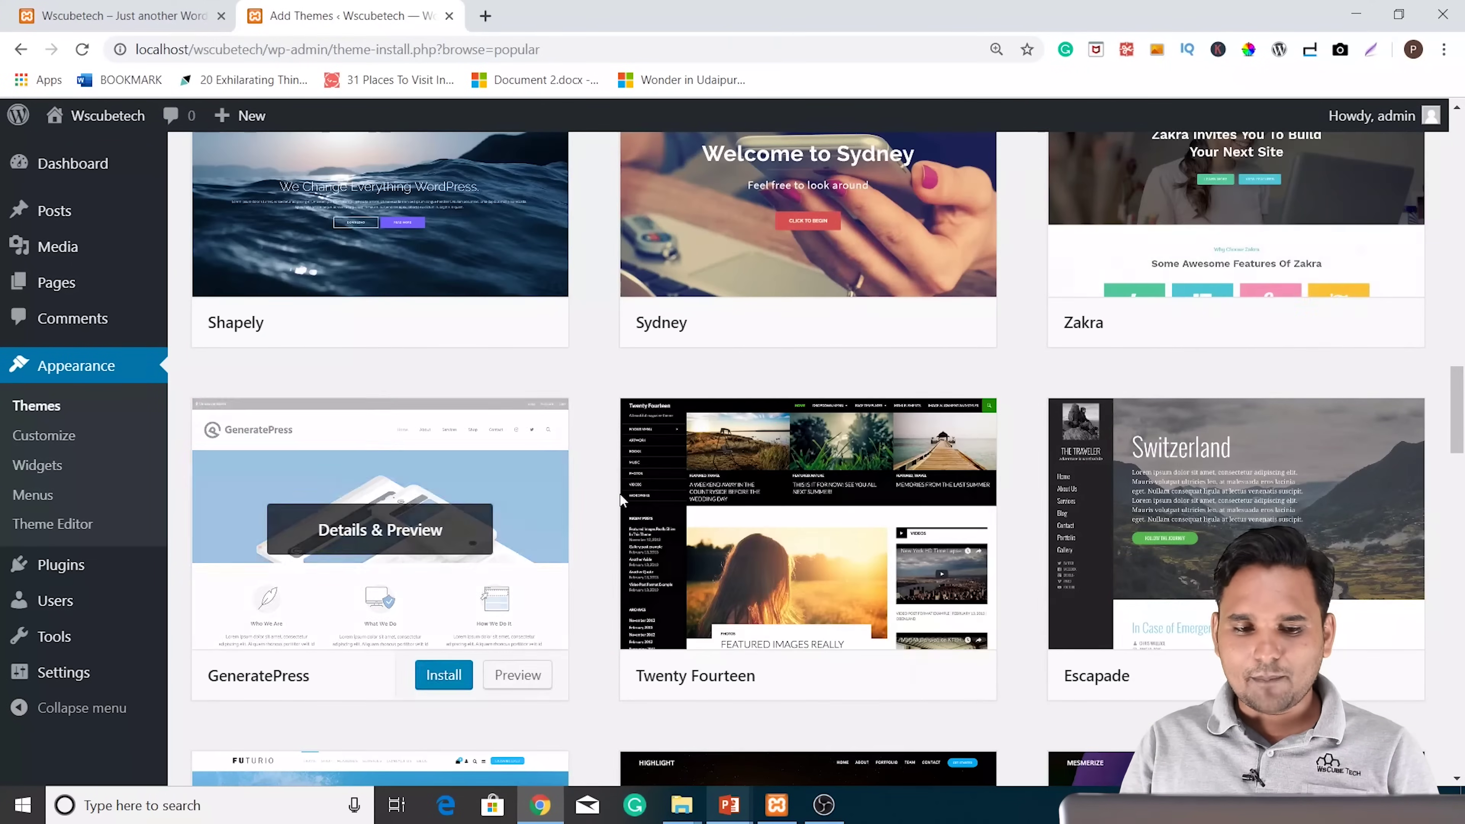
scroll(421, 549, "down", 10)
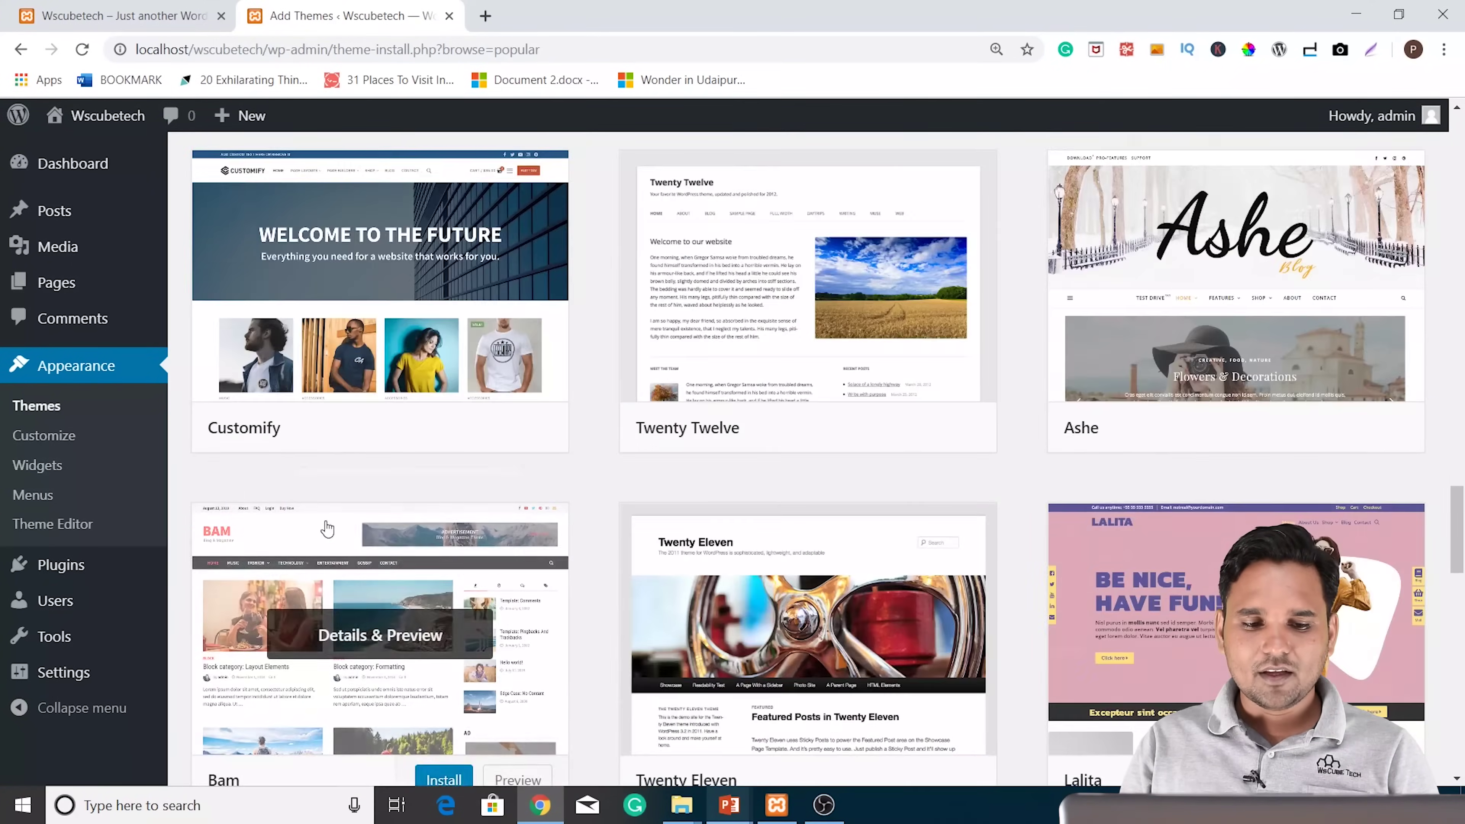
mouse_move(239, 507)
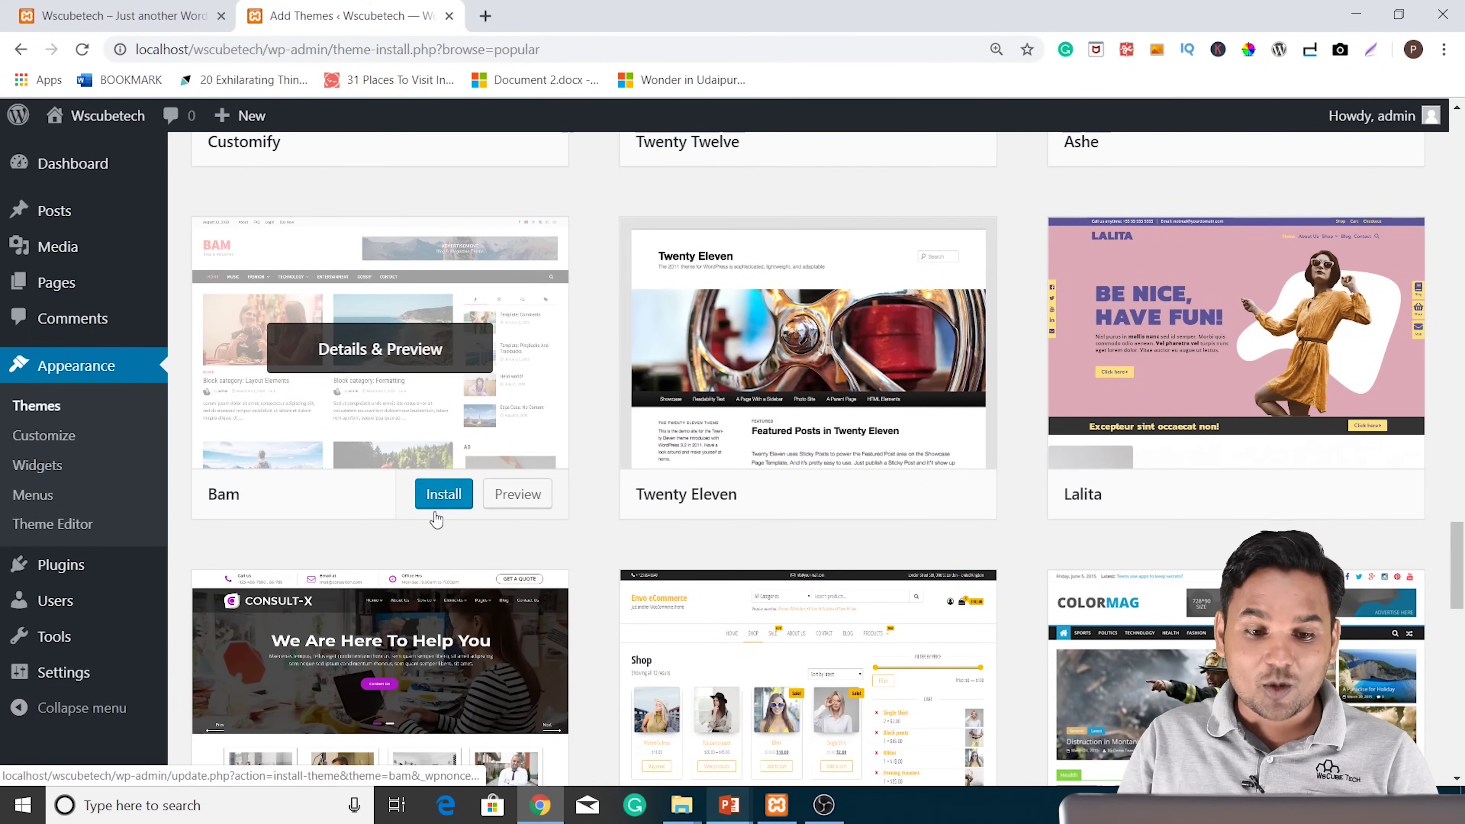
left_click(447, 495)
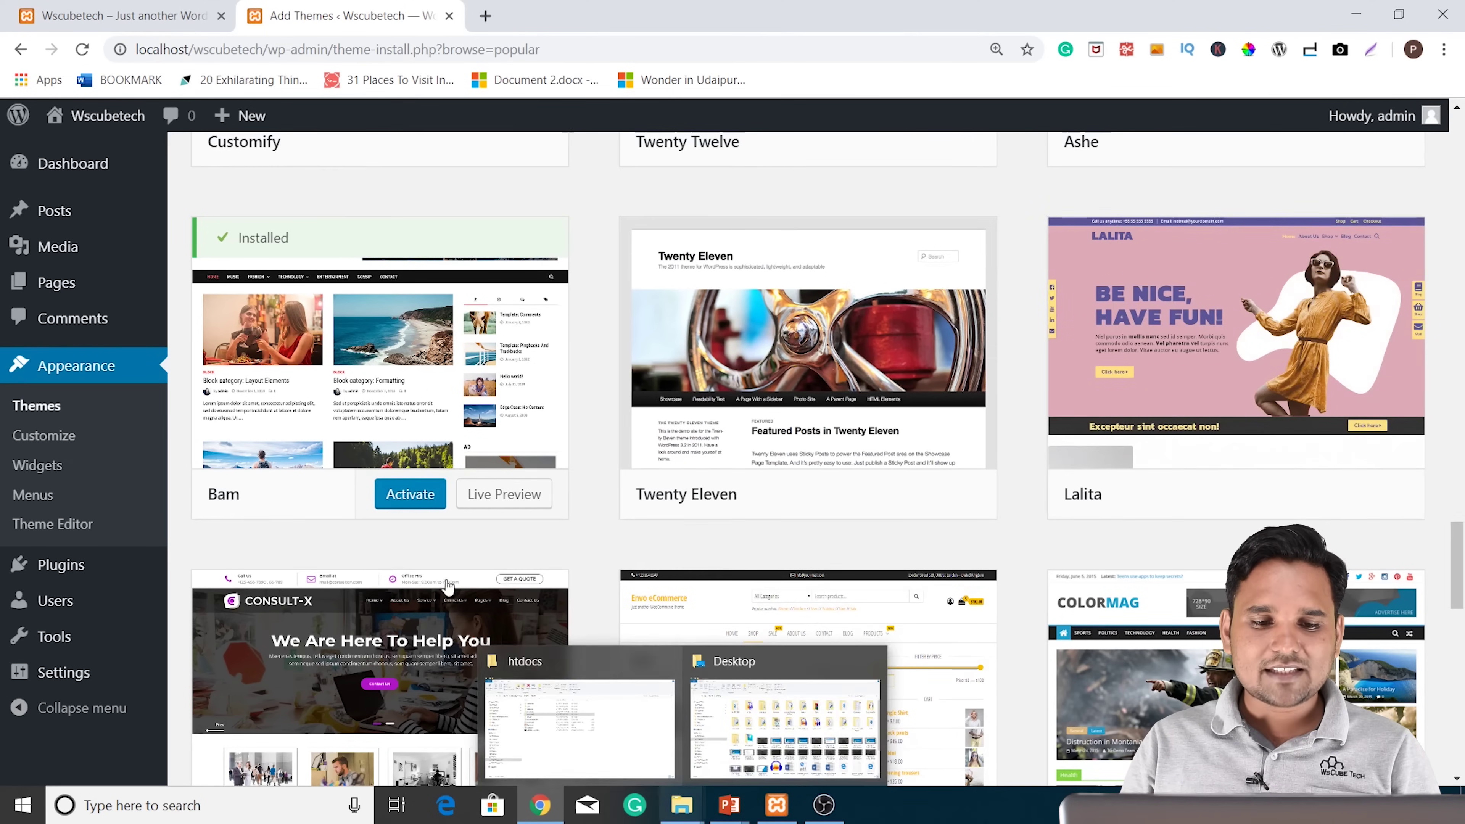
left_click(427, 496)
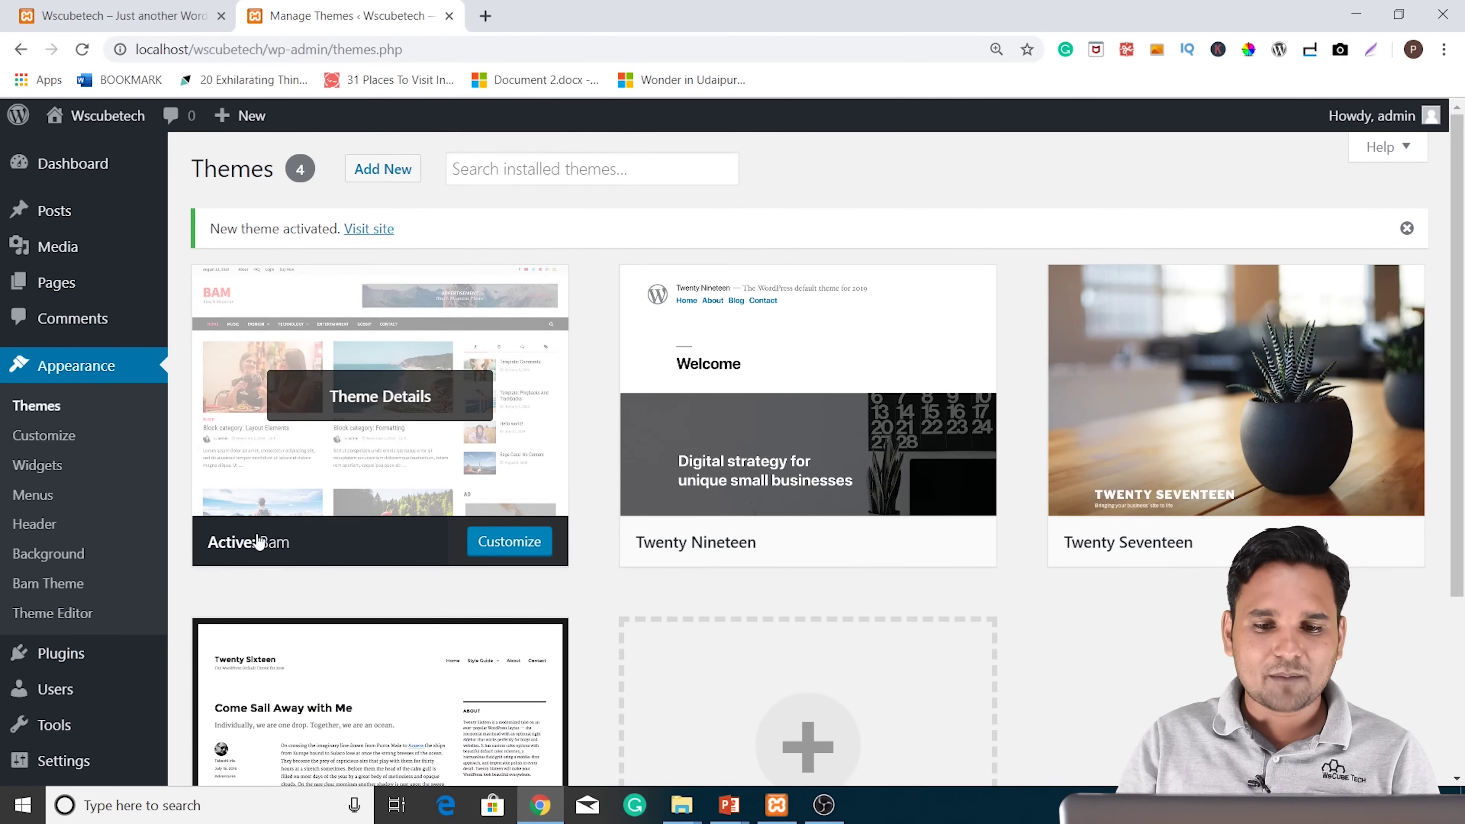
Reload the Wscubetech site's home page to check how it looks with the new theme
left_click(69, 12)
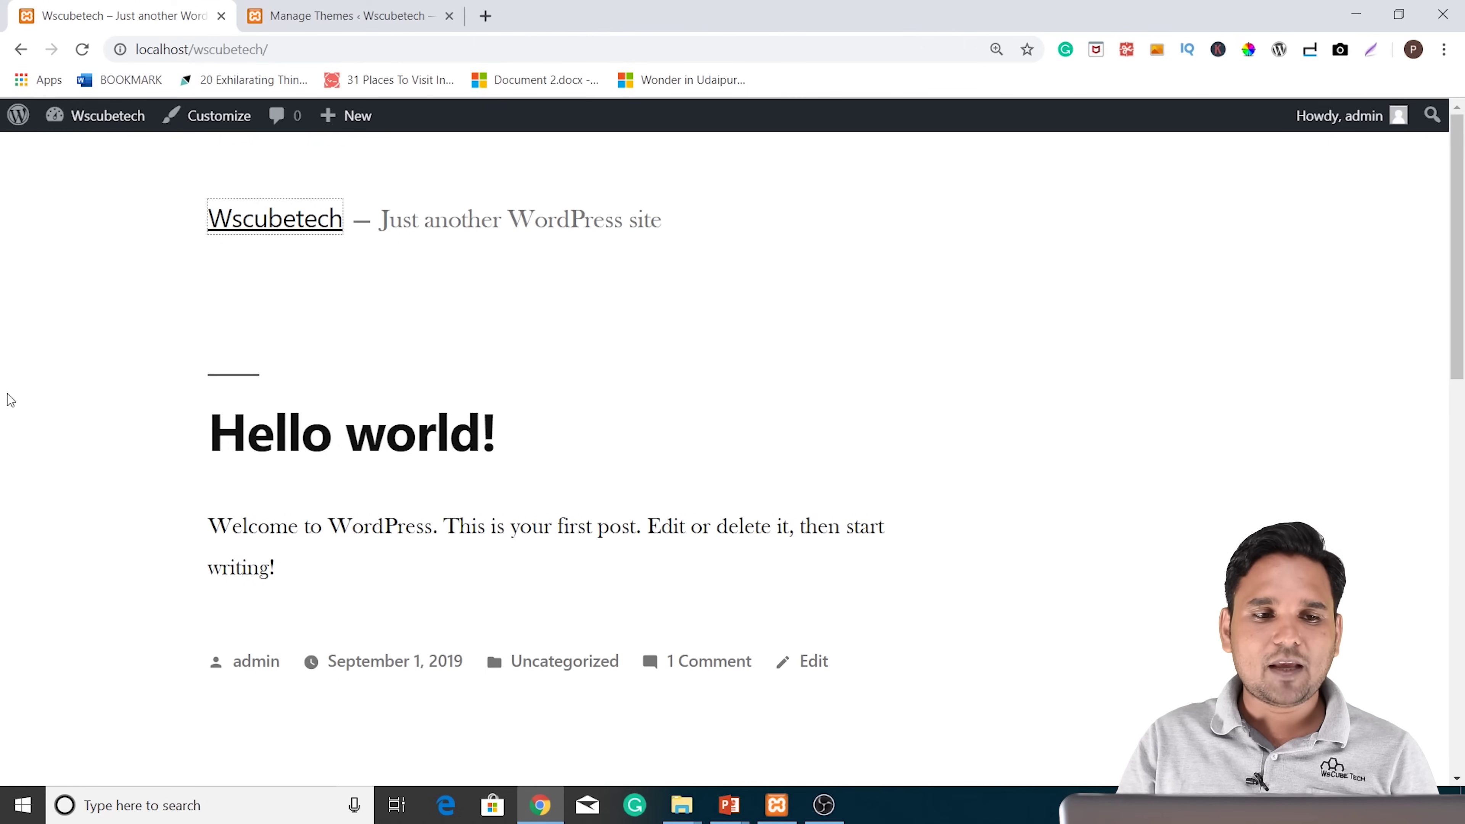
left_click(87, 56)
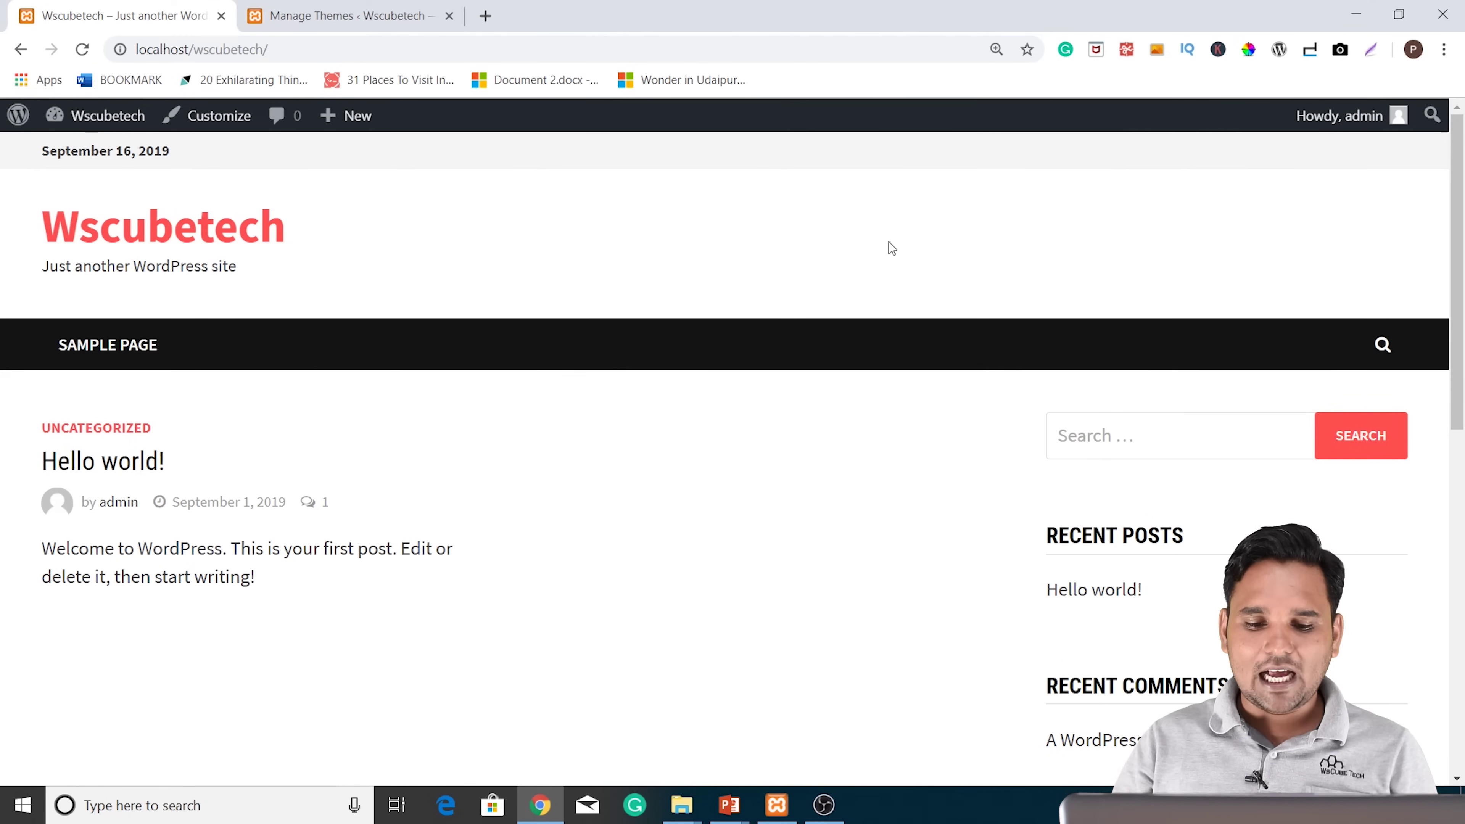
In File Explorer, open wscubetech > wp-content > themes inside htdocs to inspect the installed theme folders
mouse_move(682, 805)
left_click(568, 718)
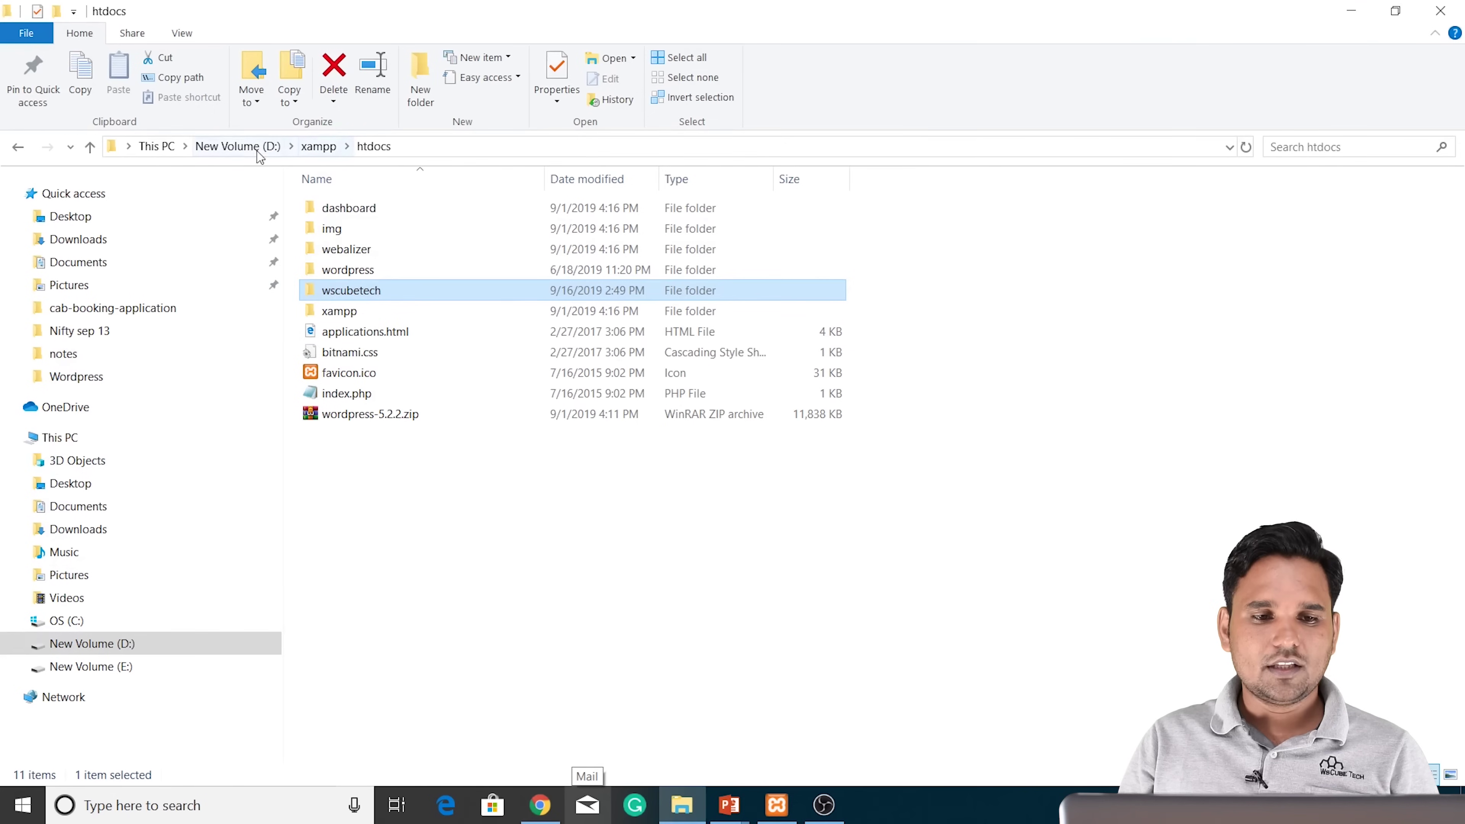
left_click(361, 290)
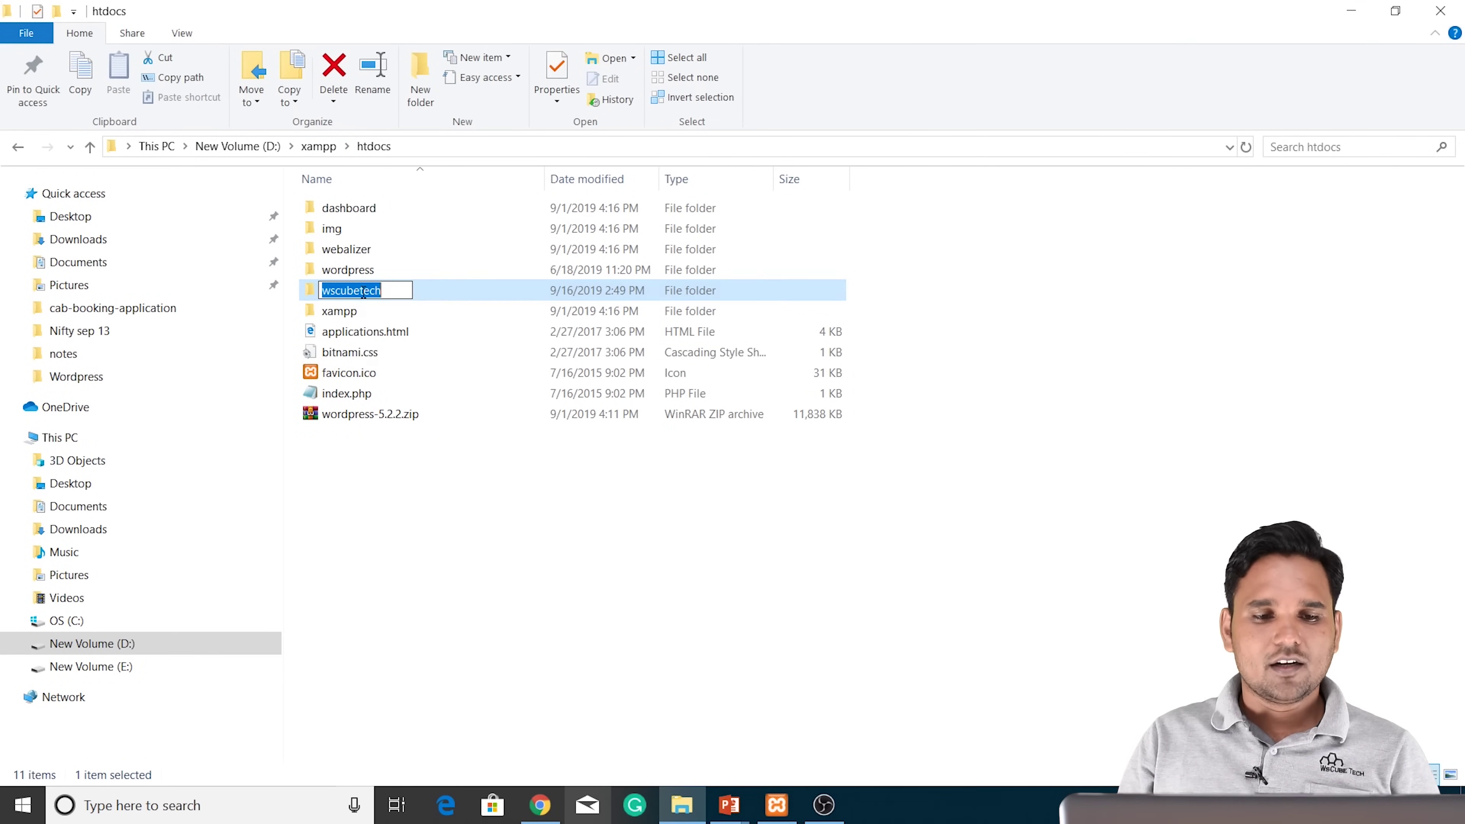
key("Return")
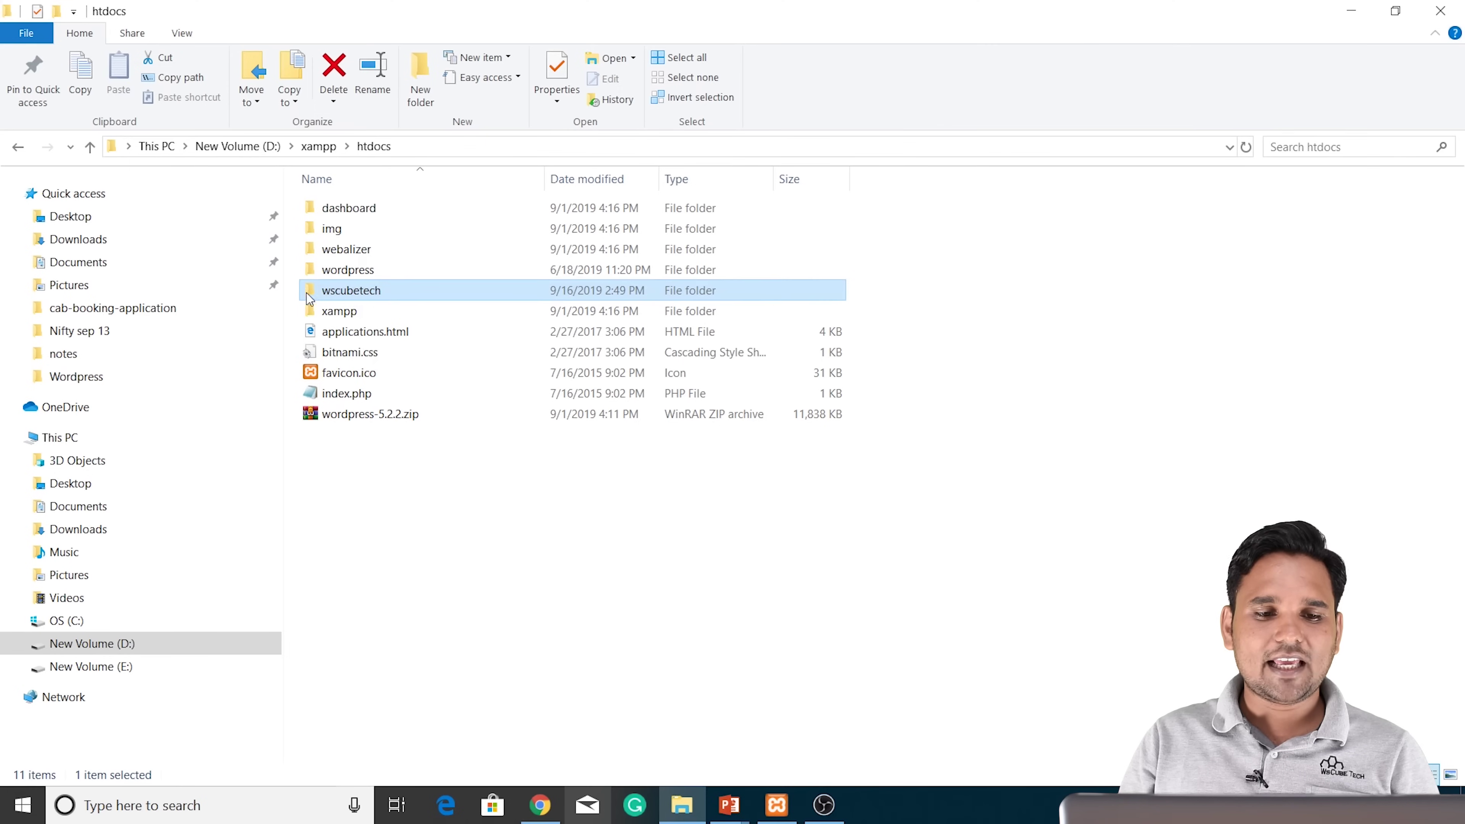
double_click(313, 295)
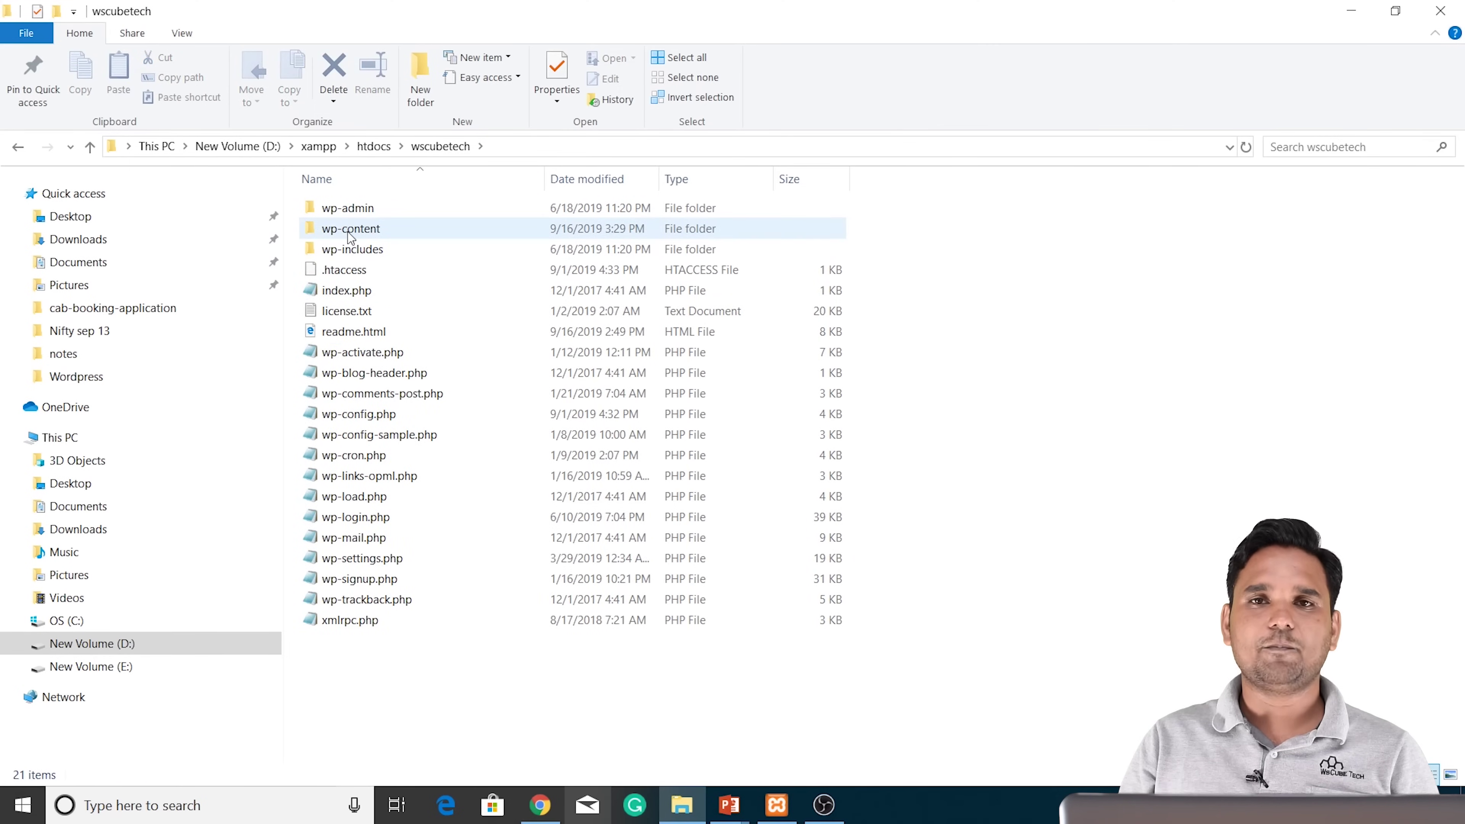
double_click(350, 234)
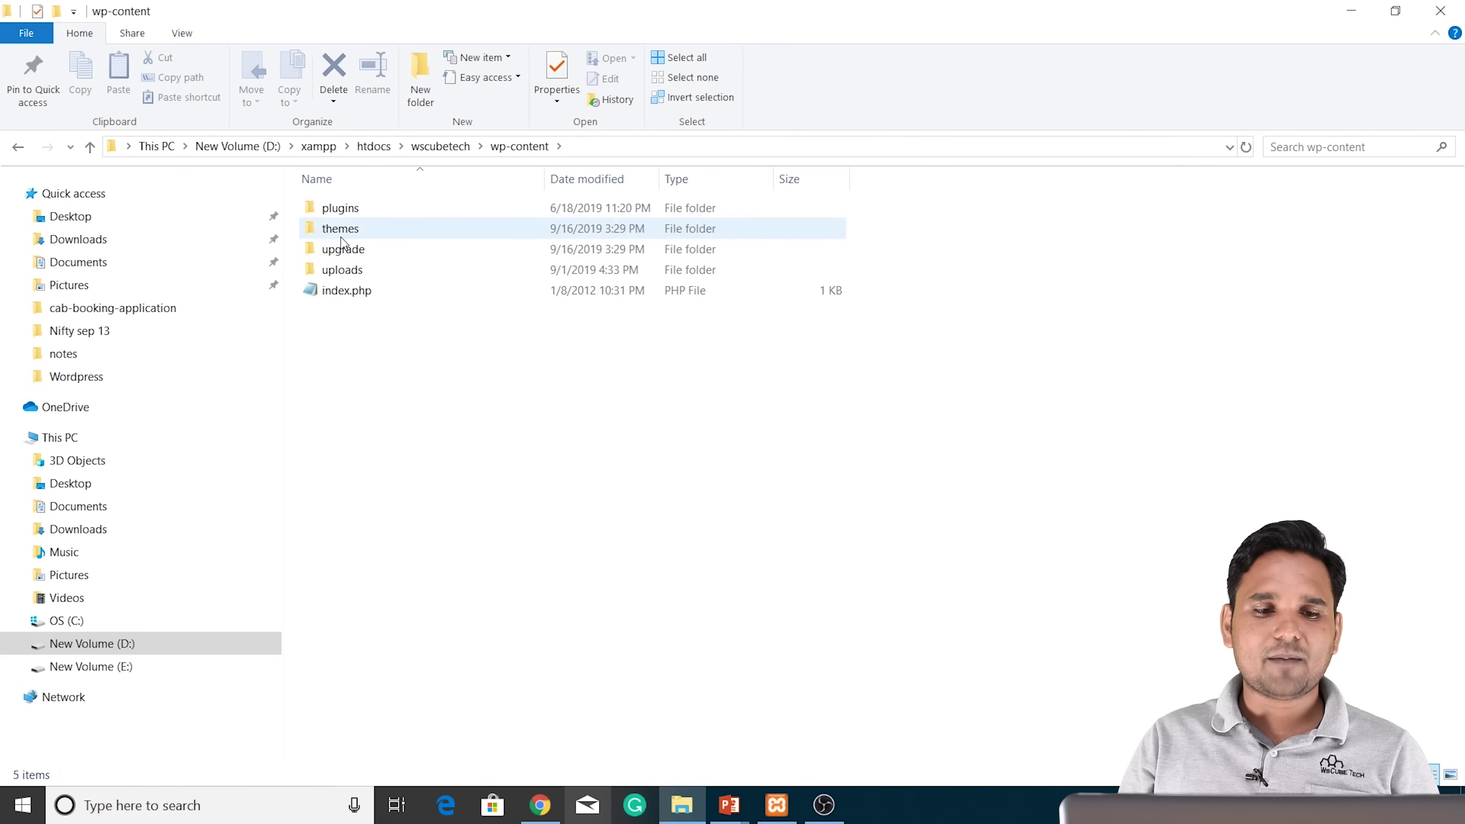
double_click(337, 233)
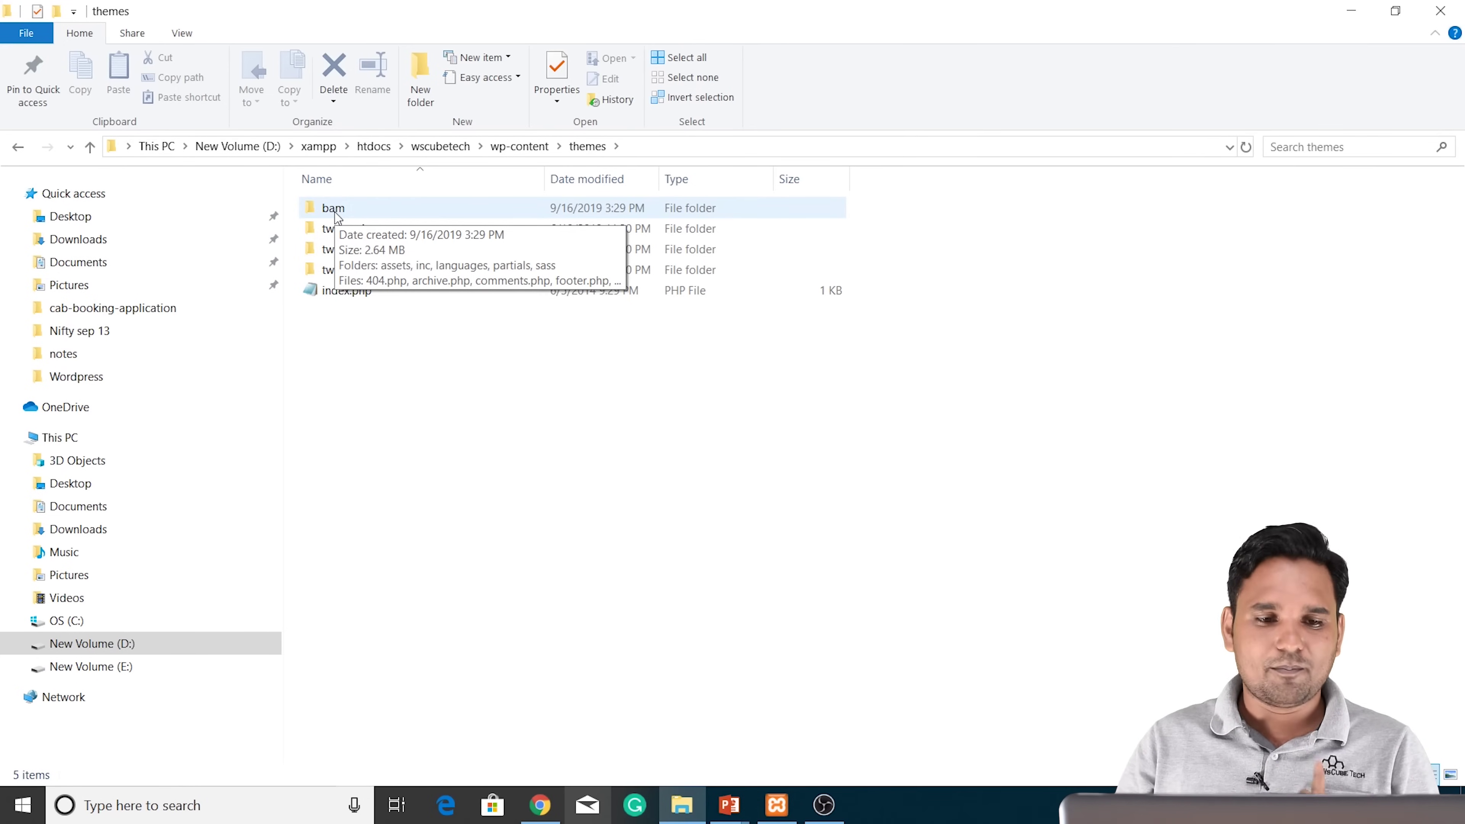
Switch back to Chrome and reload the Wscubetech home page to recheck the site
left_click(540, 805)
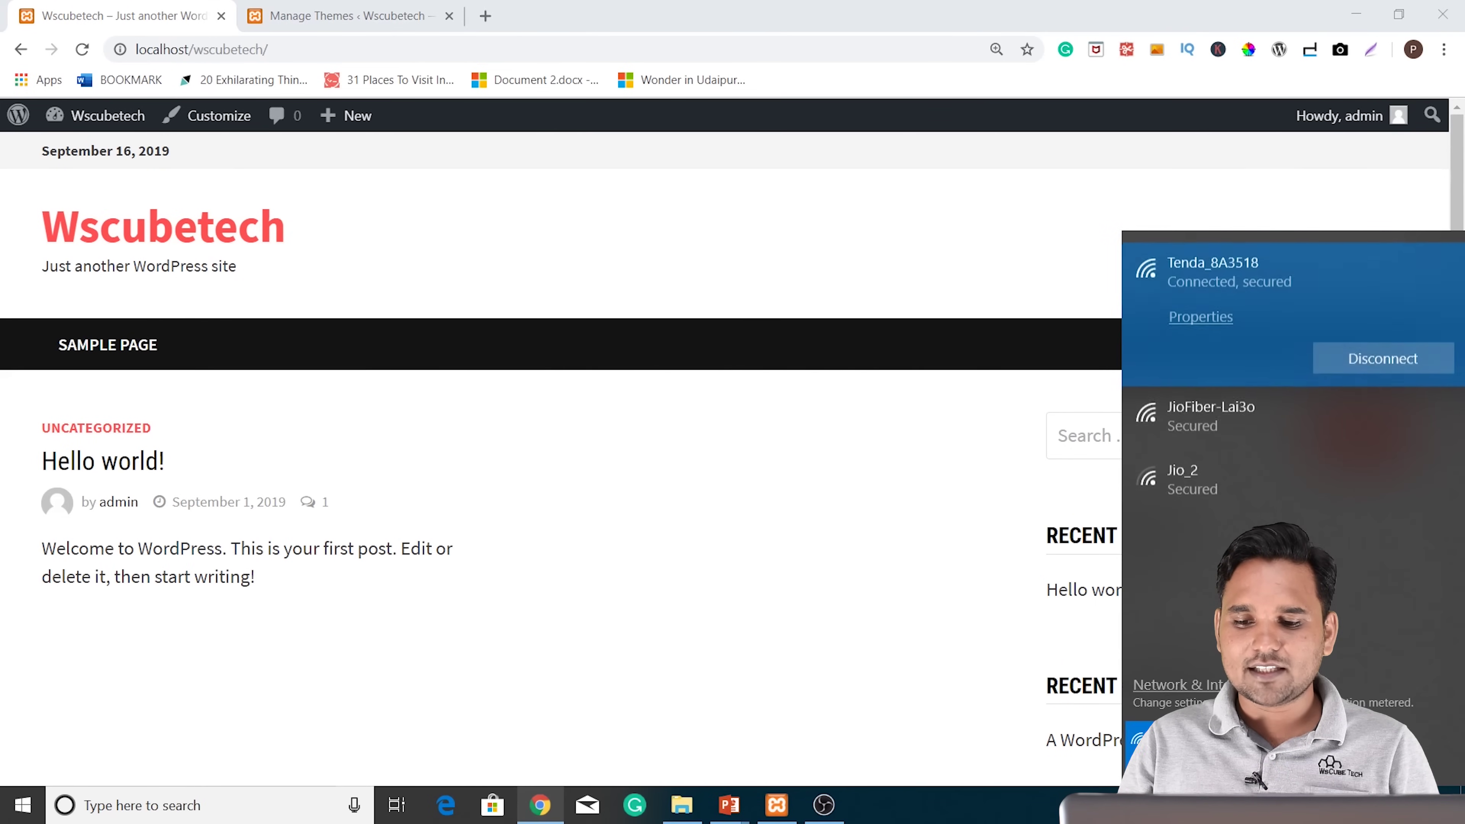
left_click(587, 616)
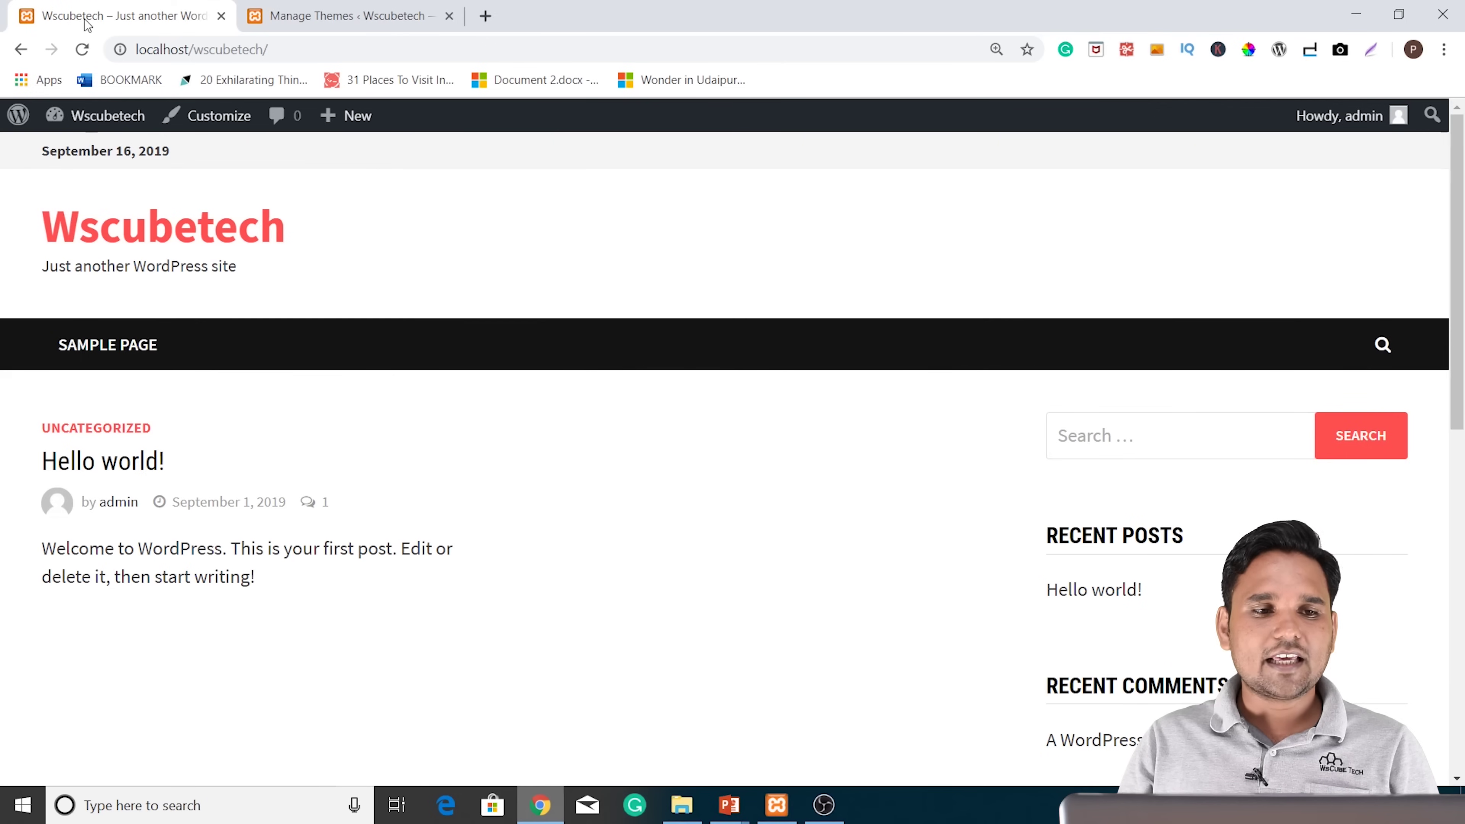
left_click(83, 49)
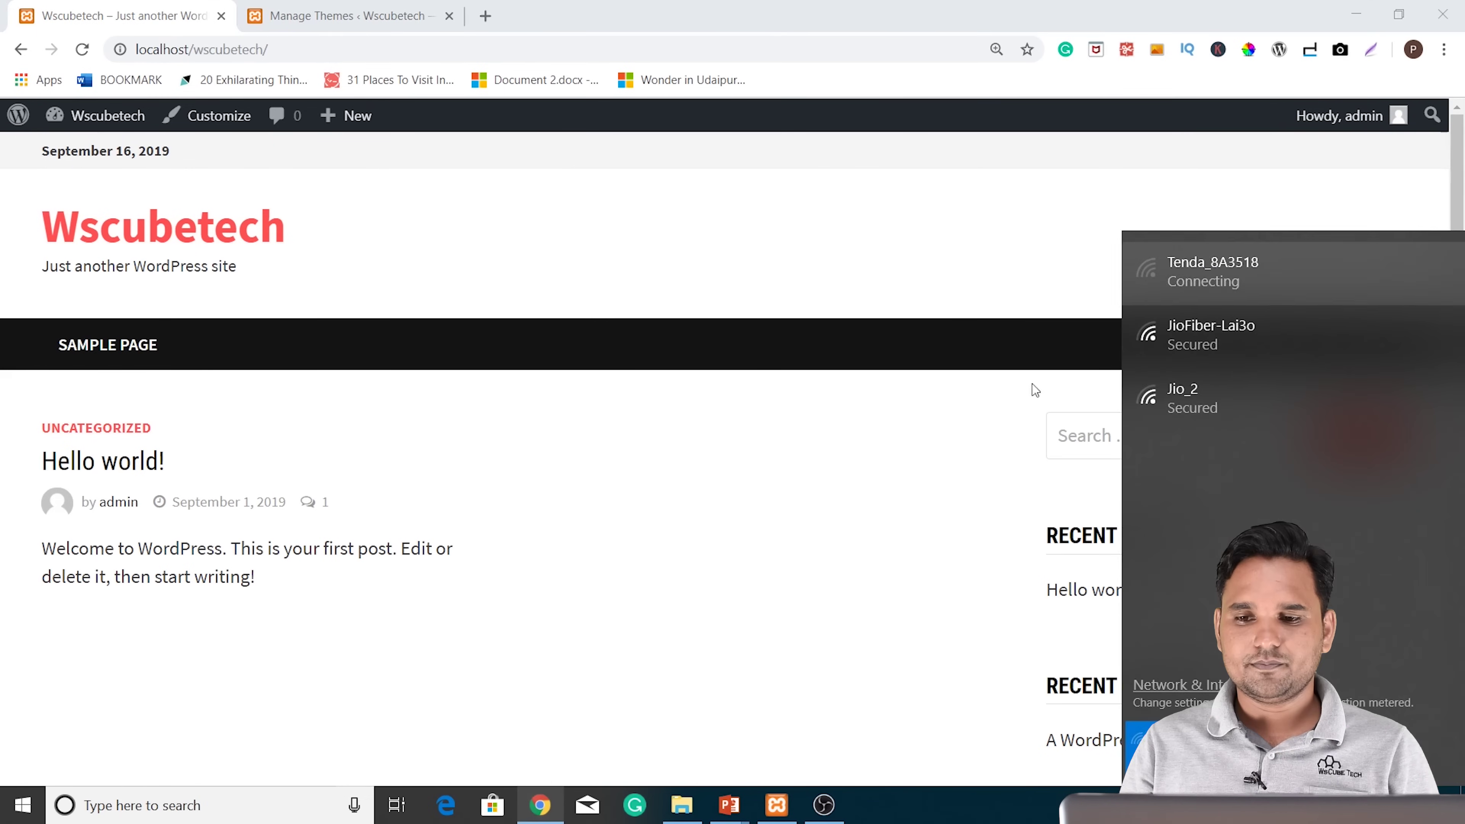
left_click(788, 617)
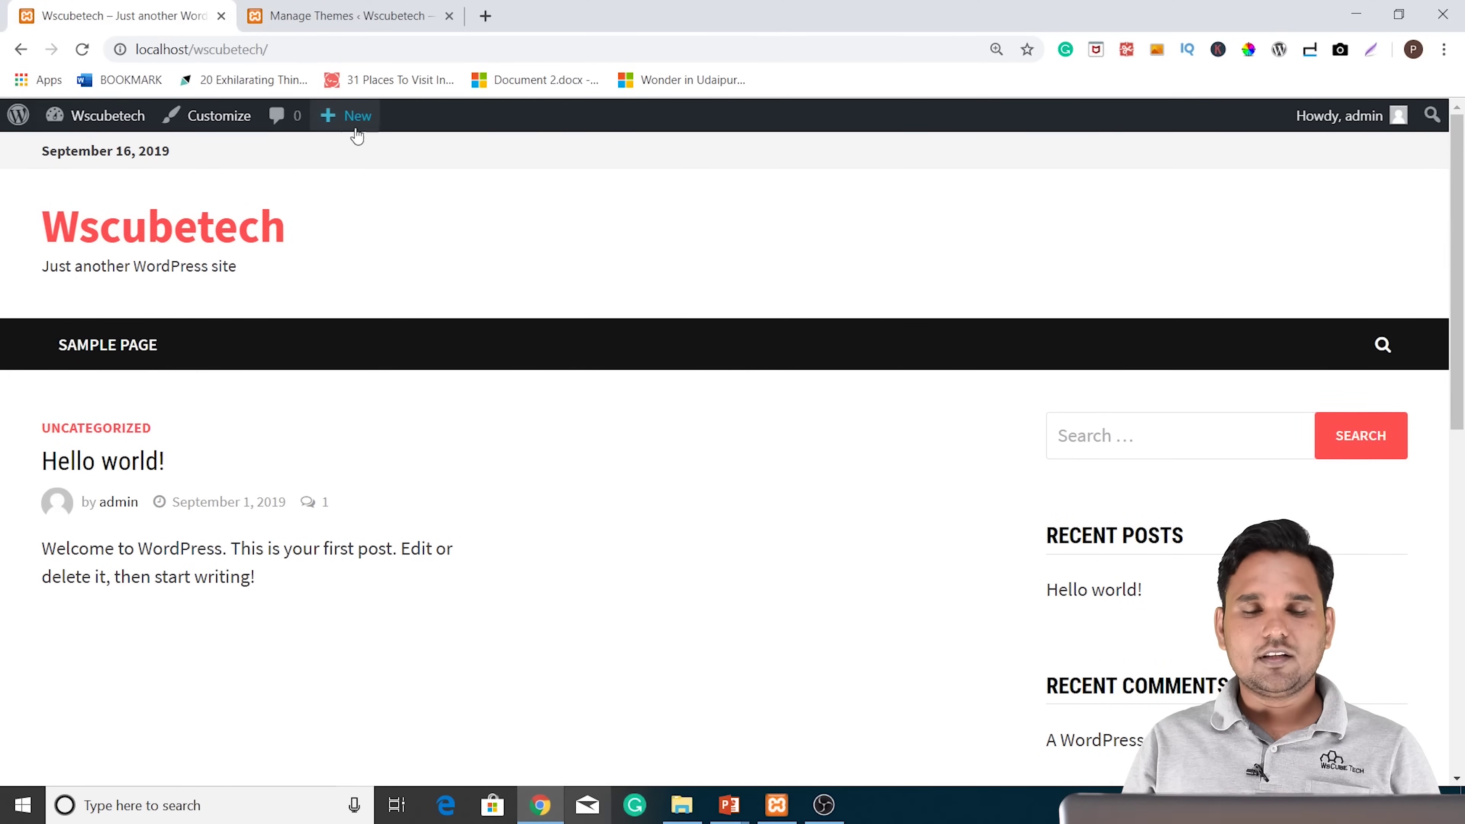
Open the wordpress.org website in a new browser tab
left_click(485, 16)
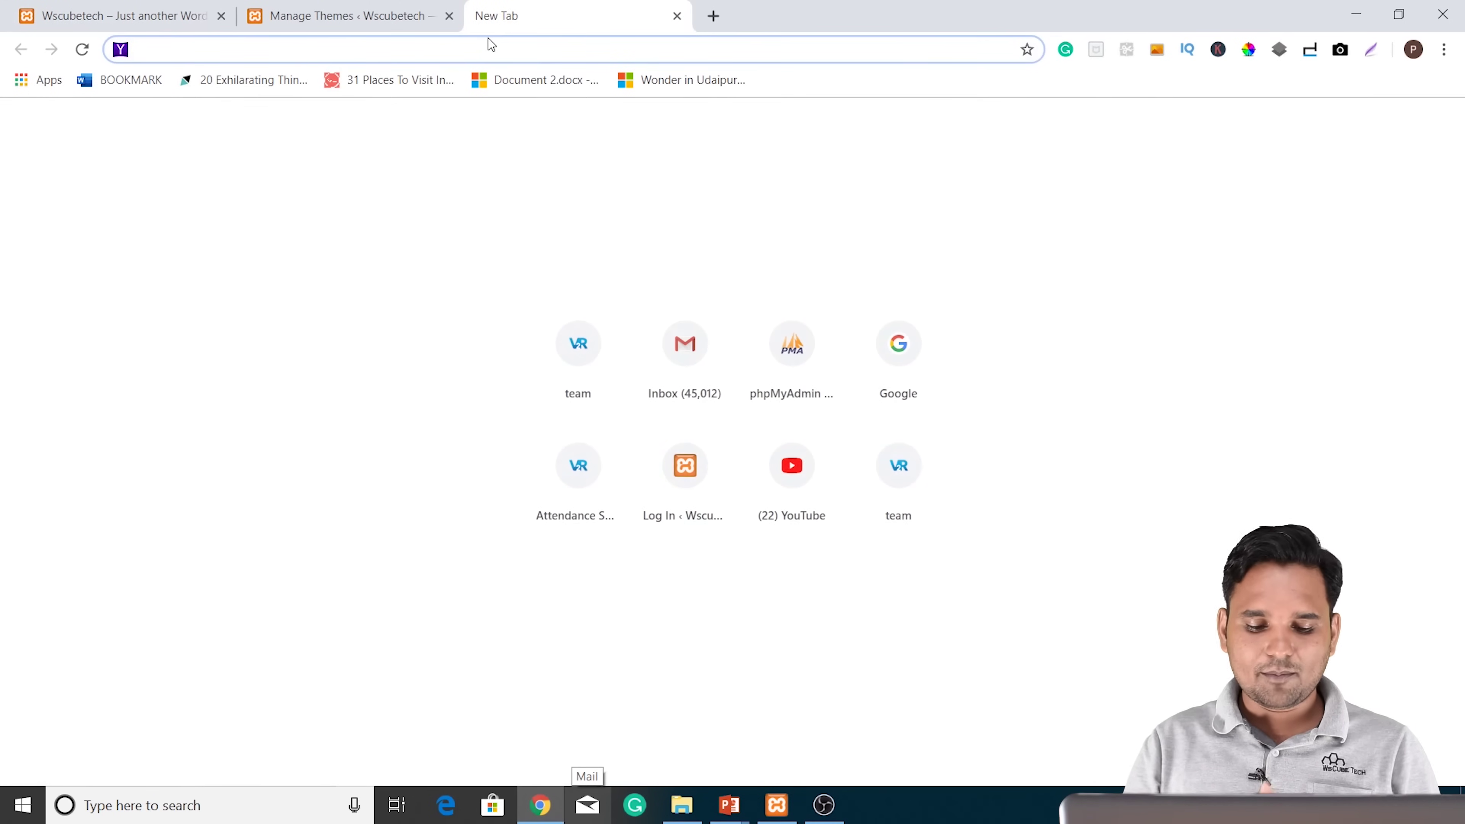
type("g")
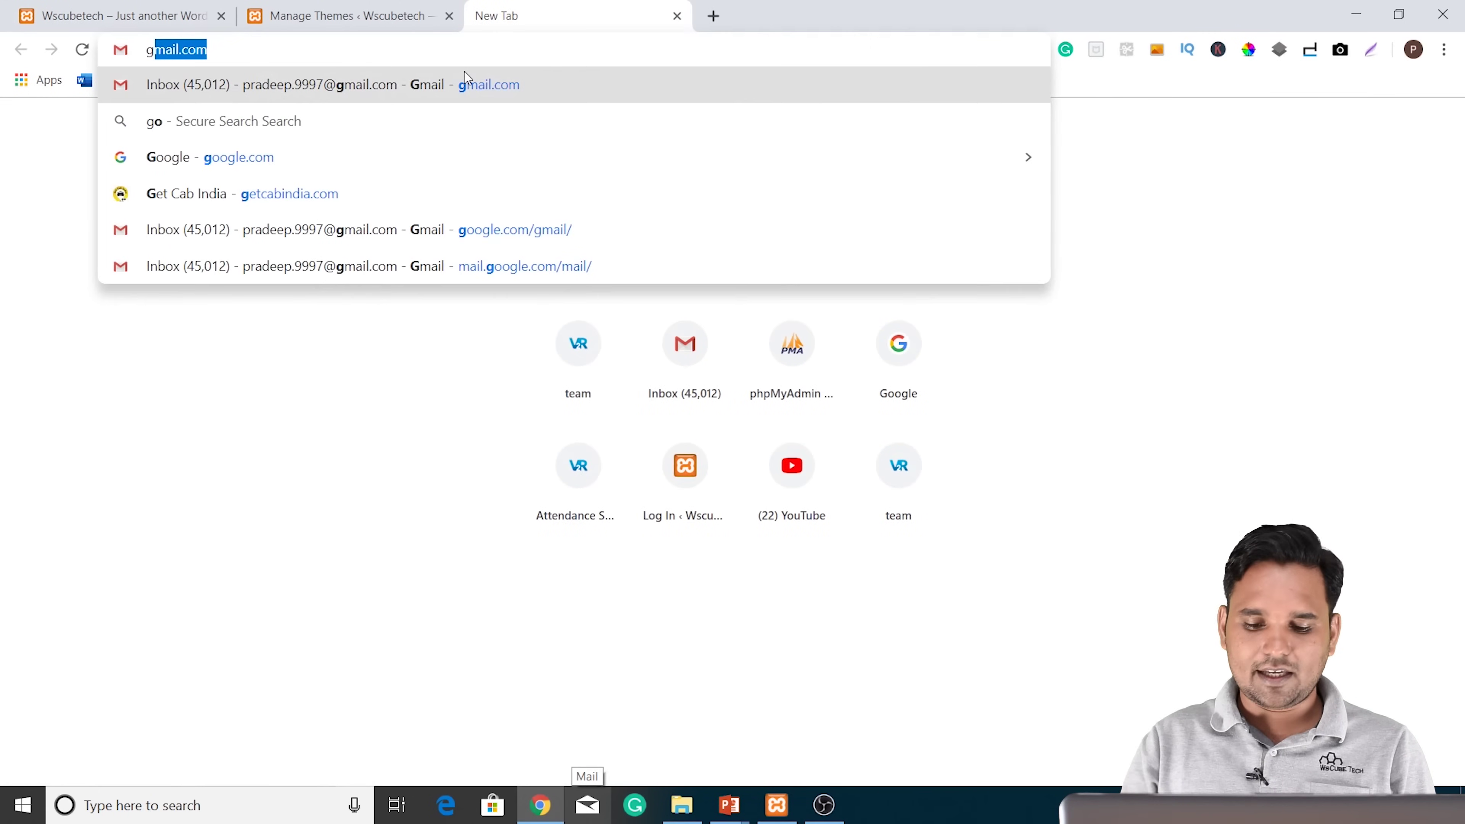
type("o")
key("Return")
type("woe")
key("BackSpace")
type("rdpress.org")
key("Return")
left_click(262, 274)
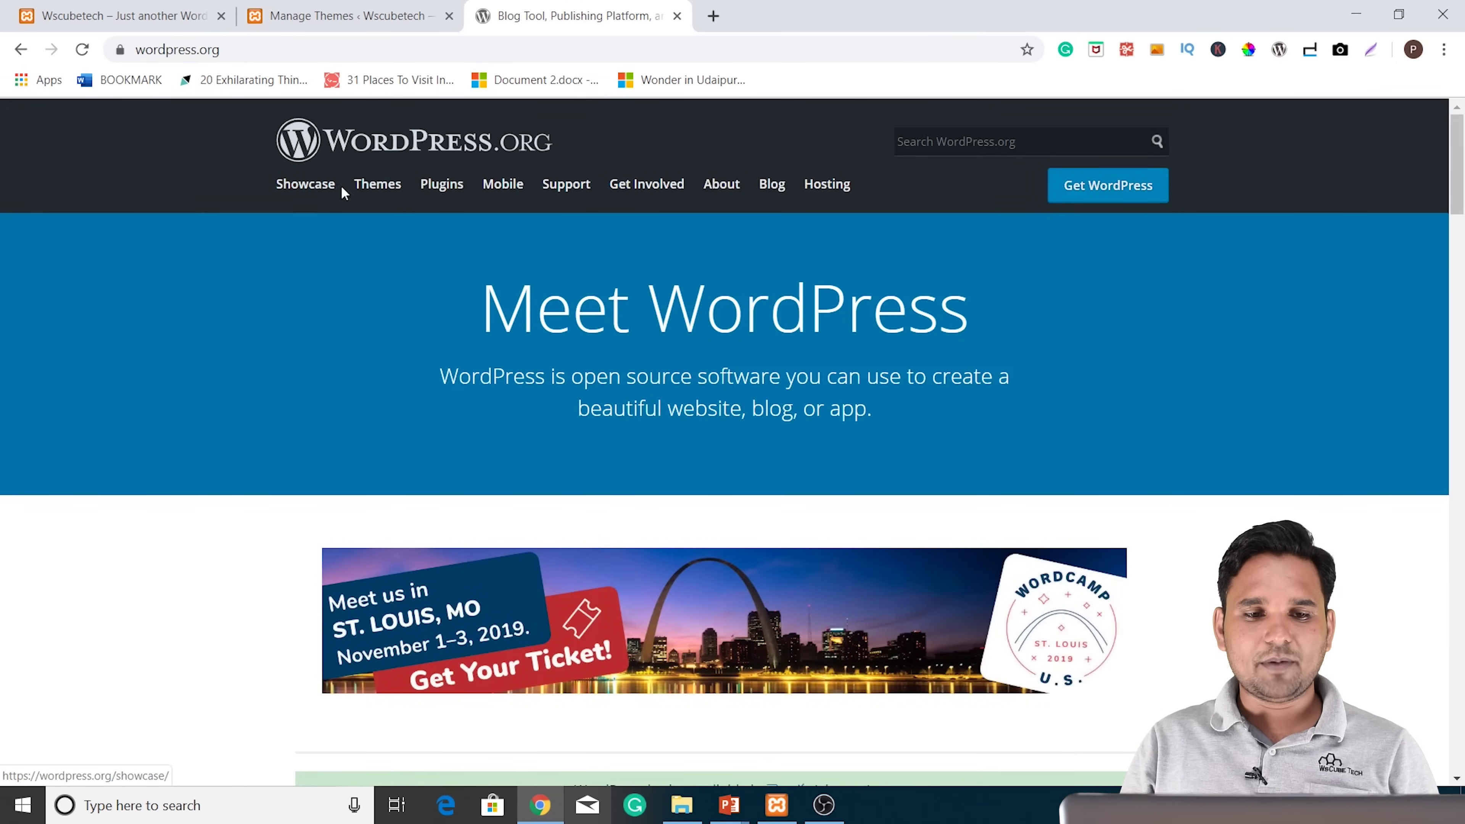
Download the Newsgem theme from the WordPress.org theme directory
left_click(390, 193)
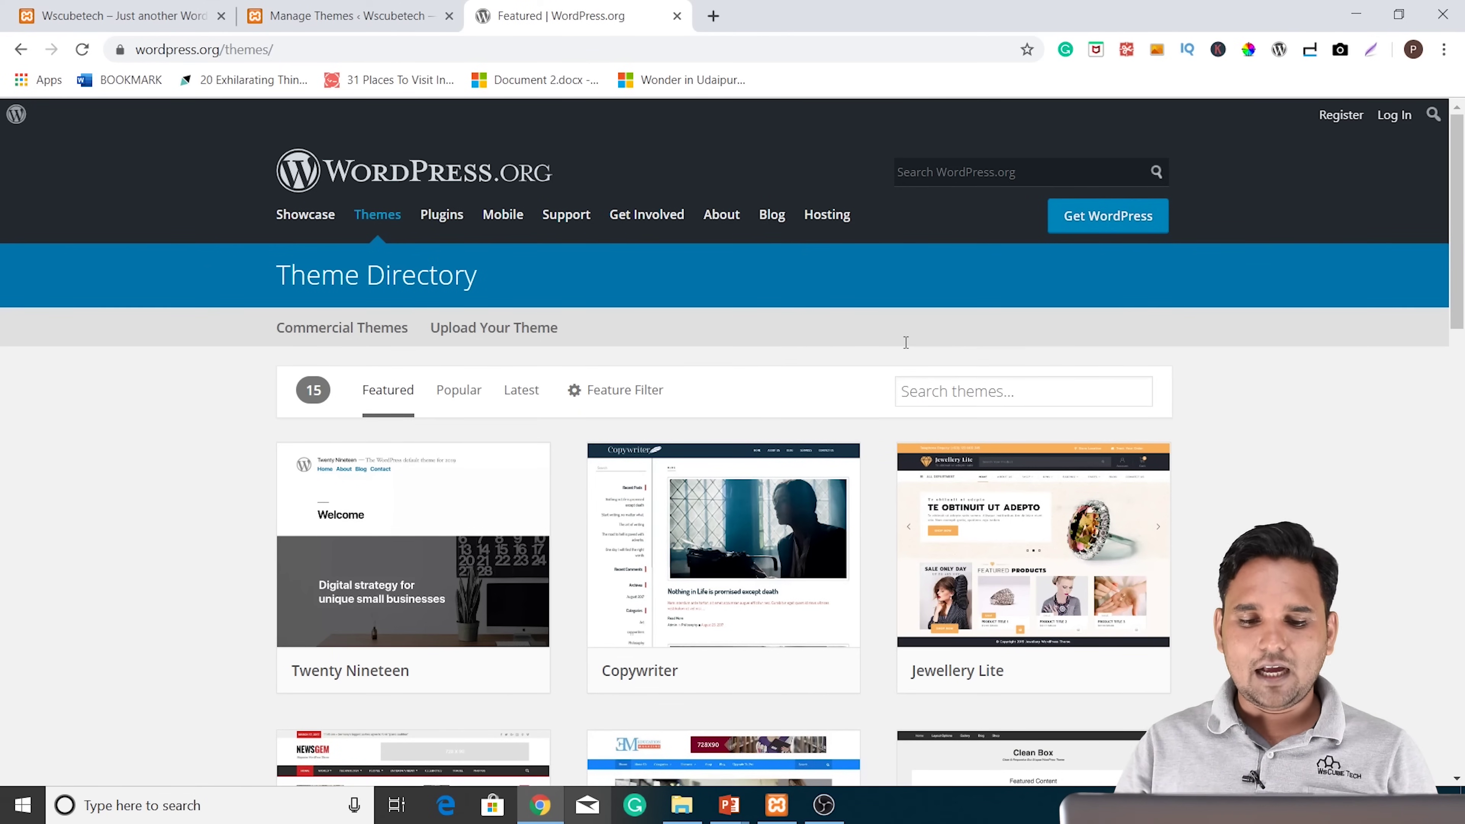
scroll(905, 342, "down", 7)
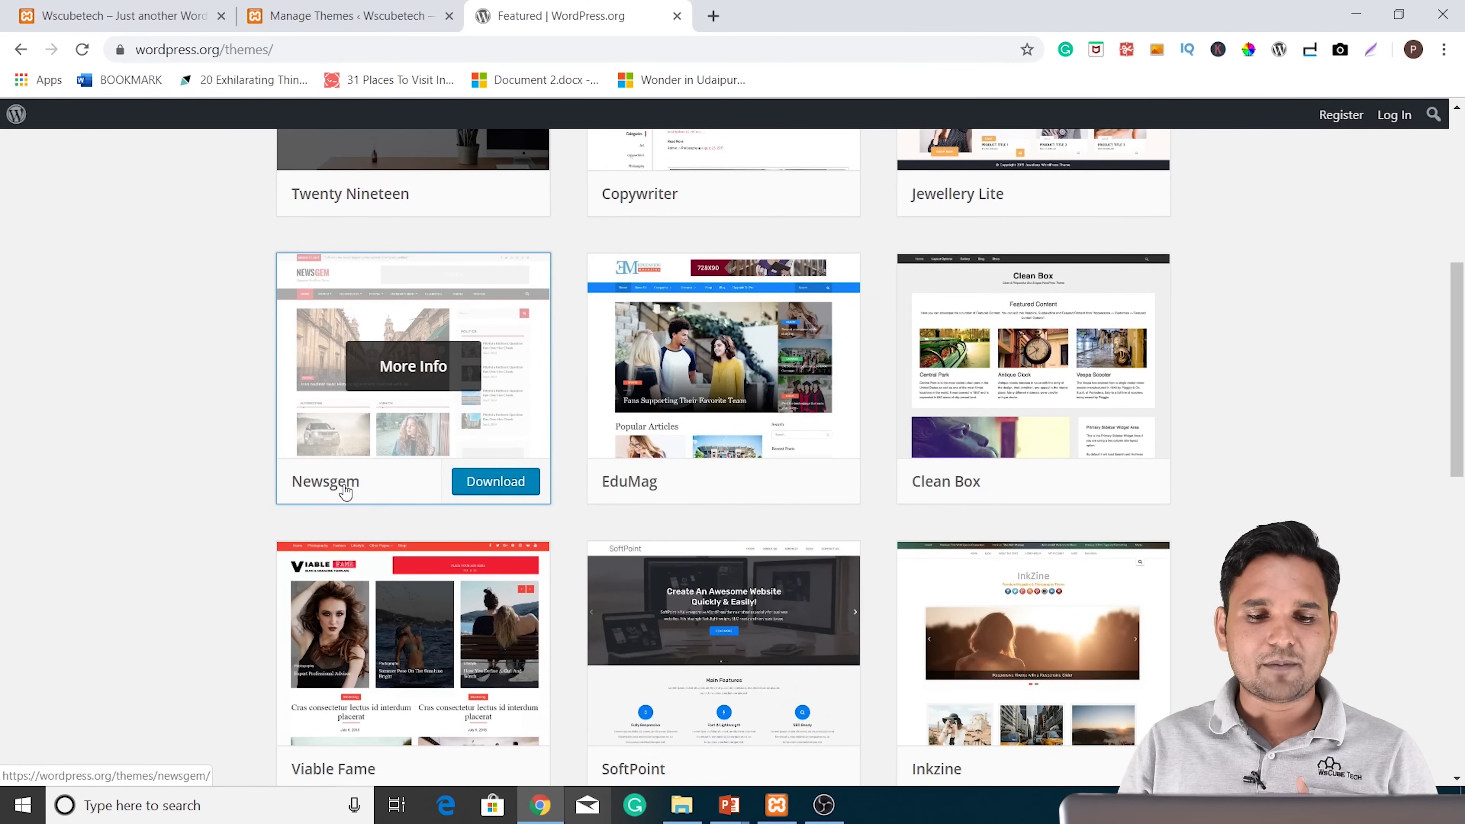
left_click(501, 483)
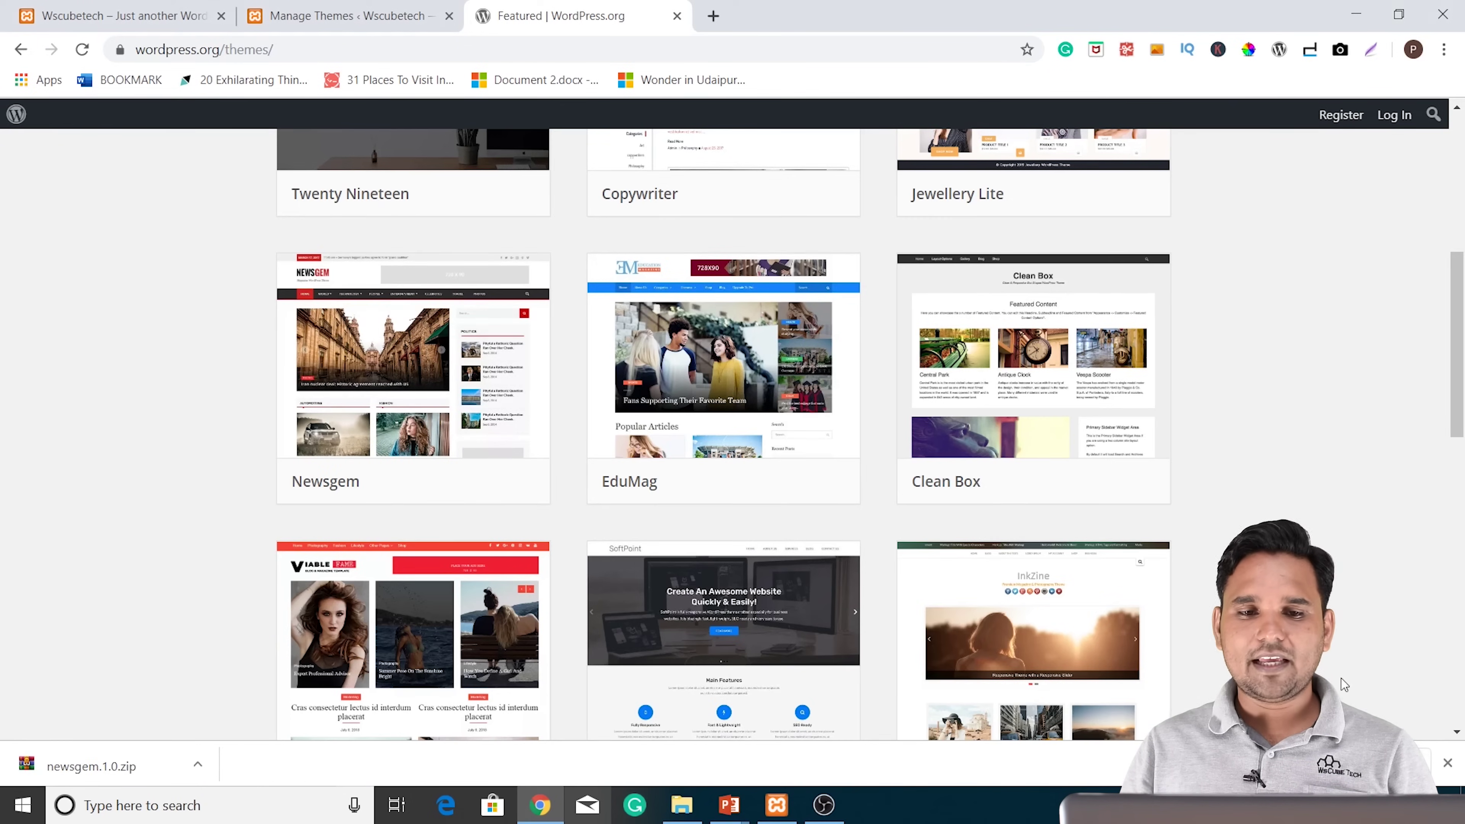
Show the downloaded newsgem.1.0.zip in its Downloads folder and copy the file
key("ctrl+j")
left_click(579, 313)
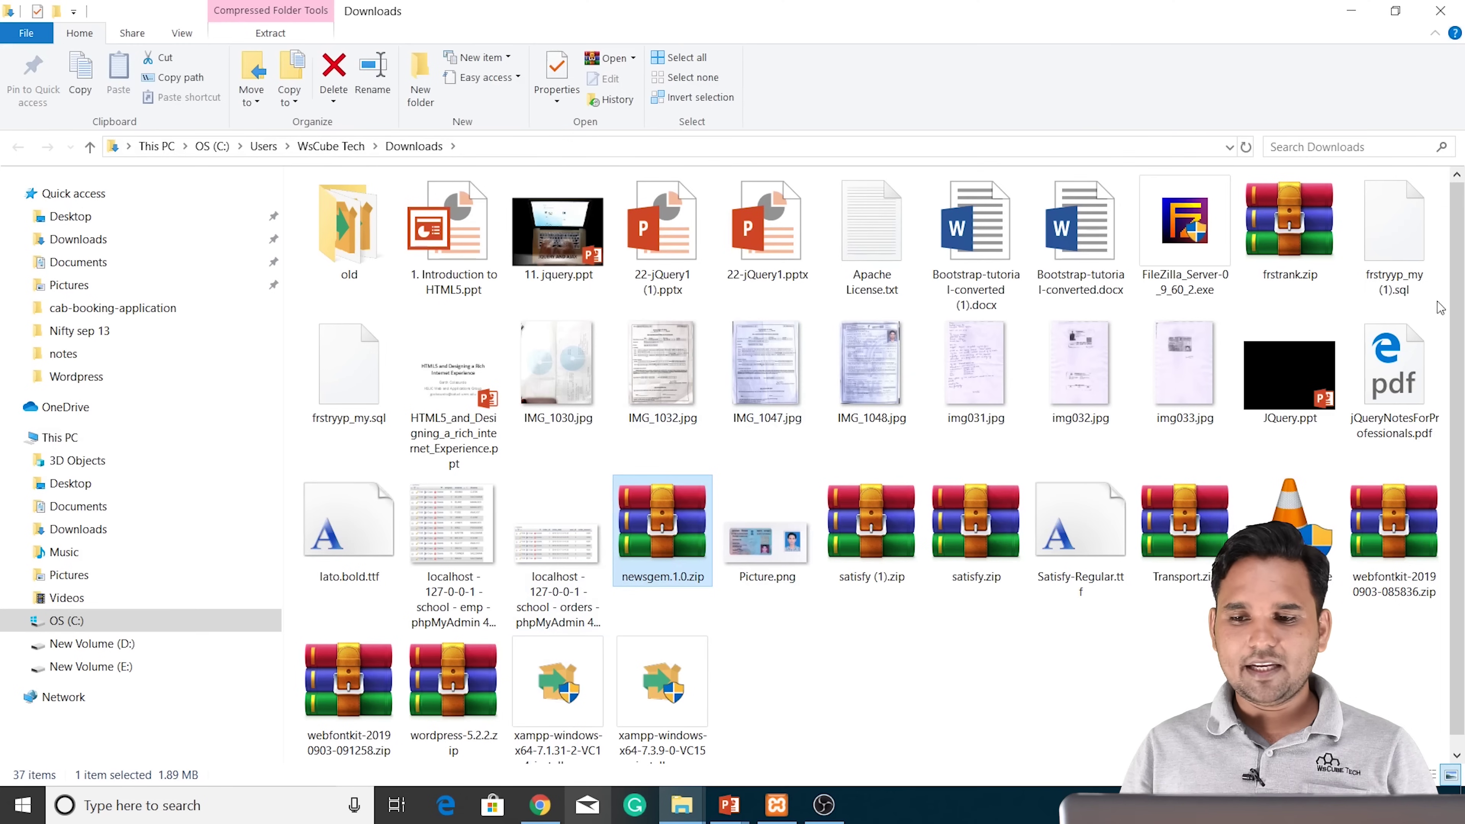
left_click(749, 722)
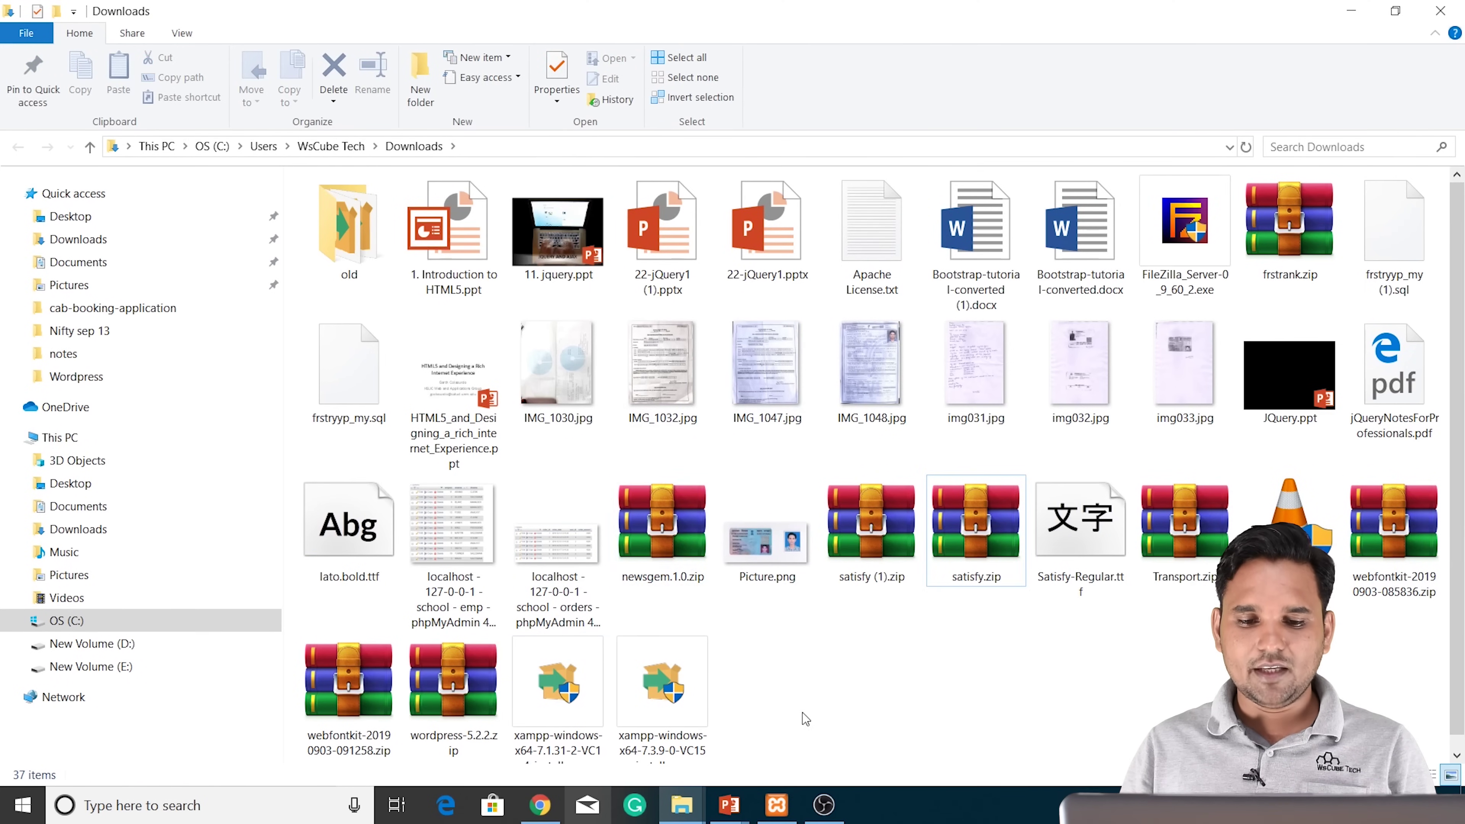
left_click(649, 554)
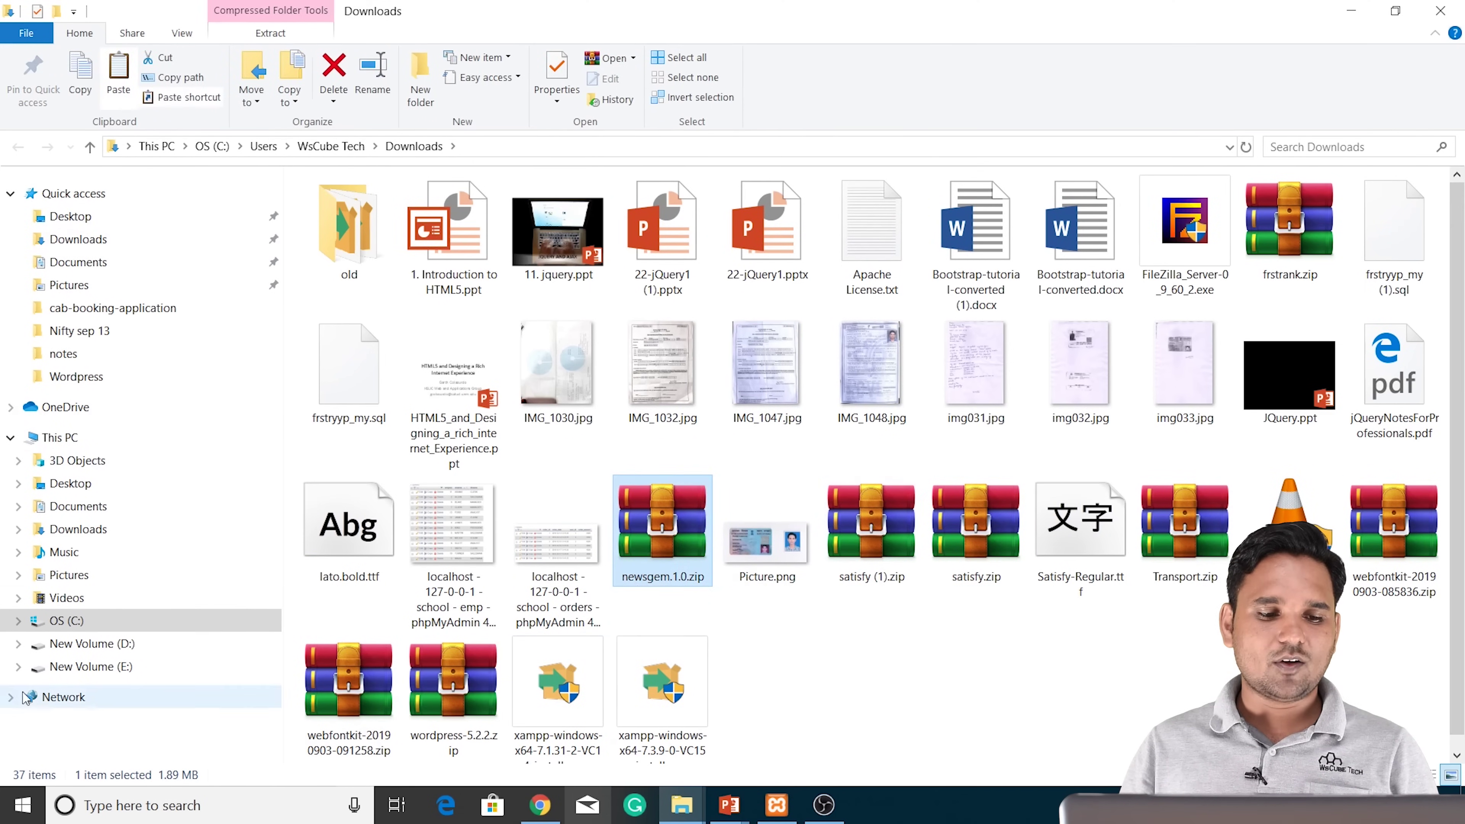
Paste newsgem.1.0.zip into xampp > htdocs > wscubetech > wp-content > themes on New Volume (D:)
left_click(115, 644)
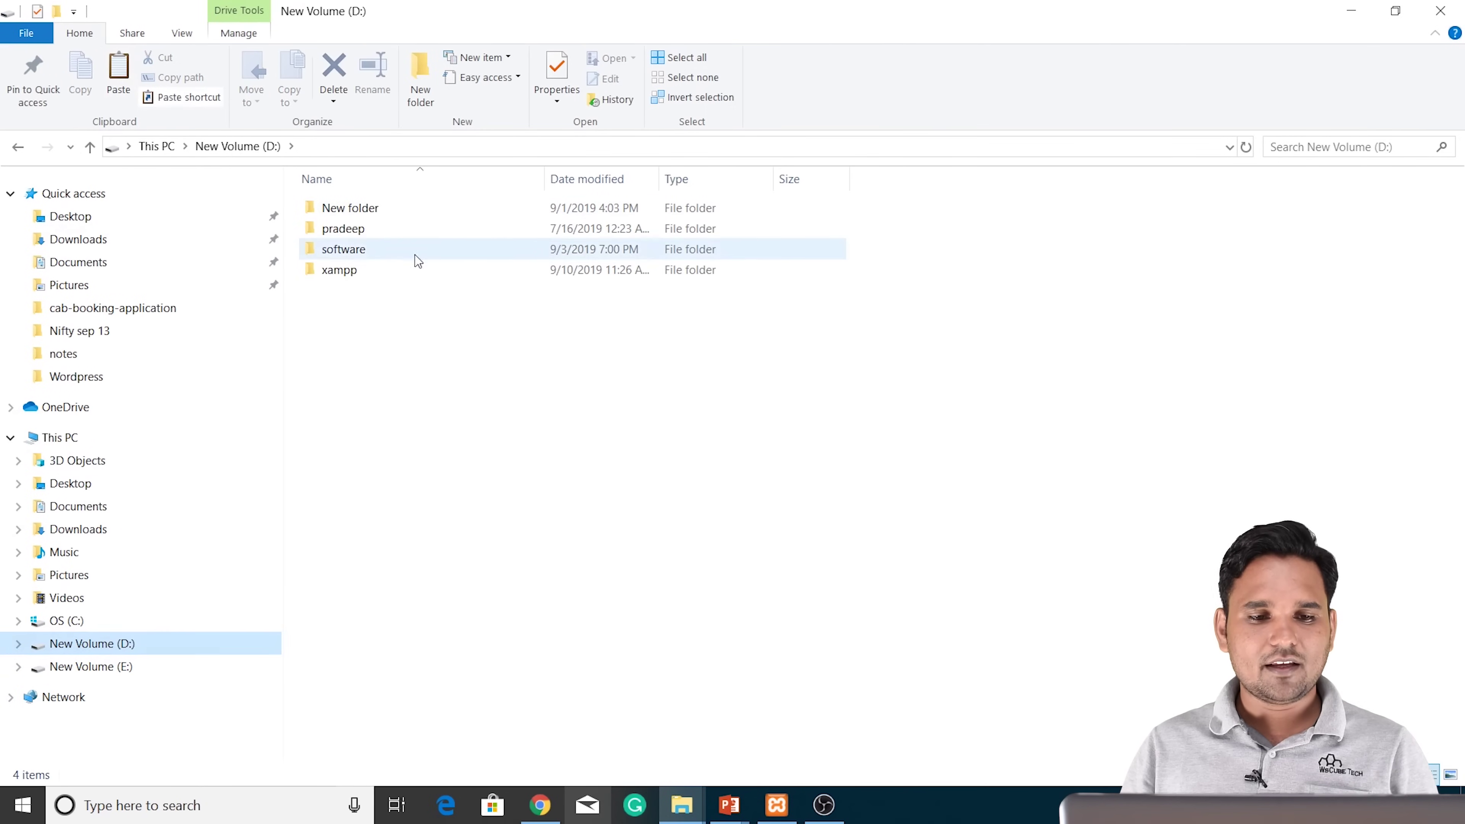
double_click(390, 277)
double_click(360, 305)
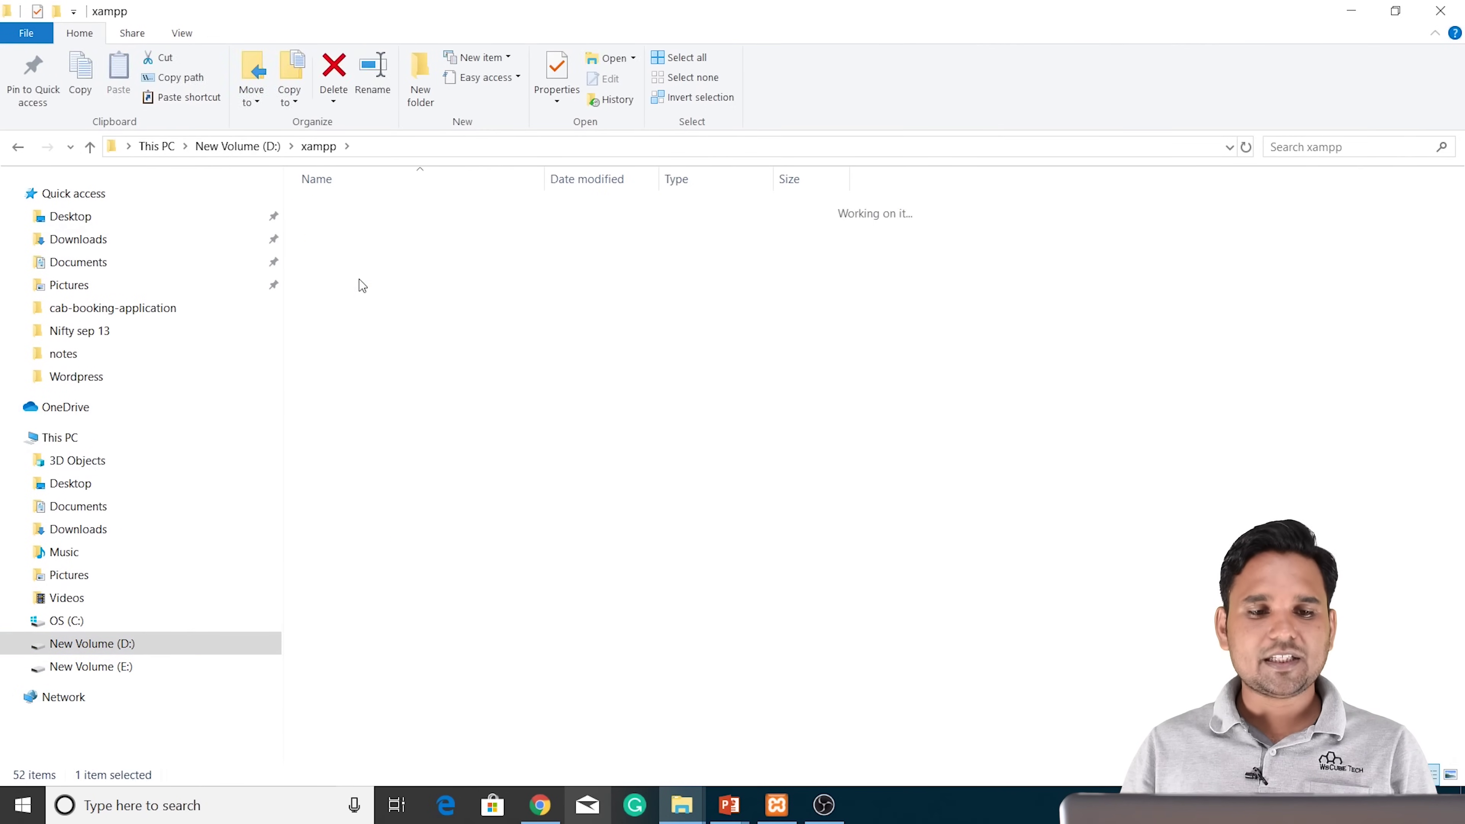
double_click(366, 292)
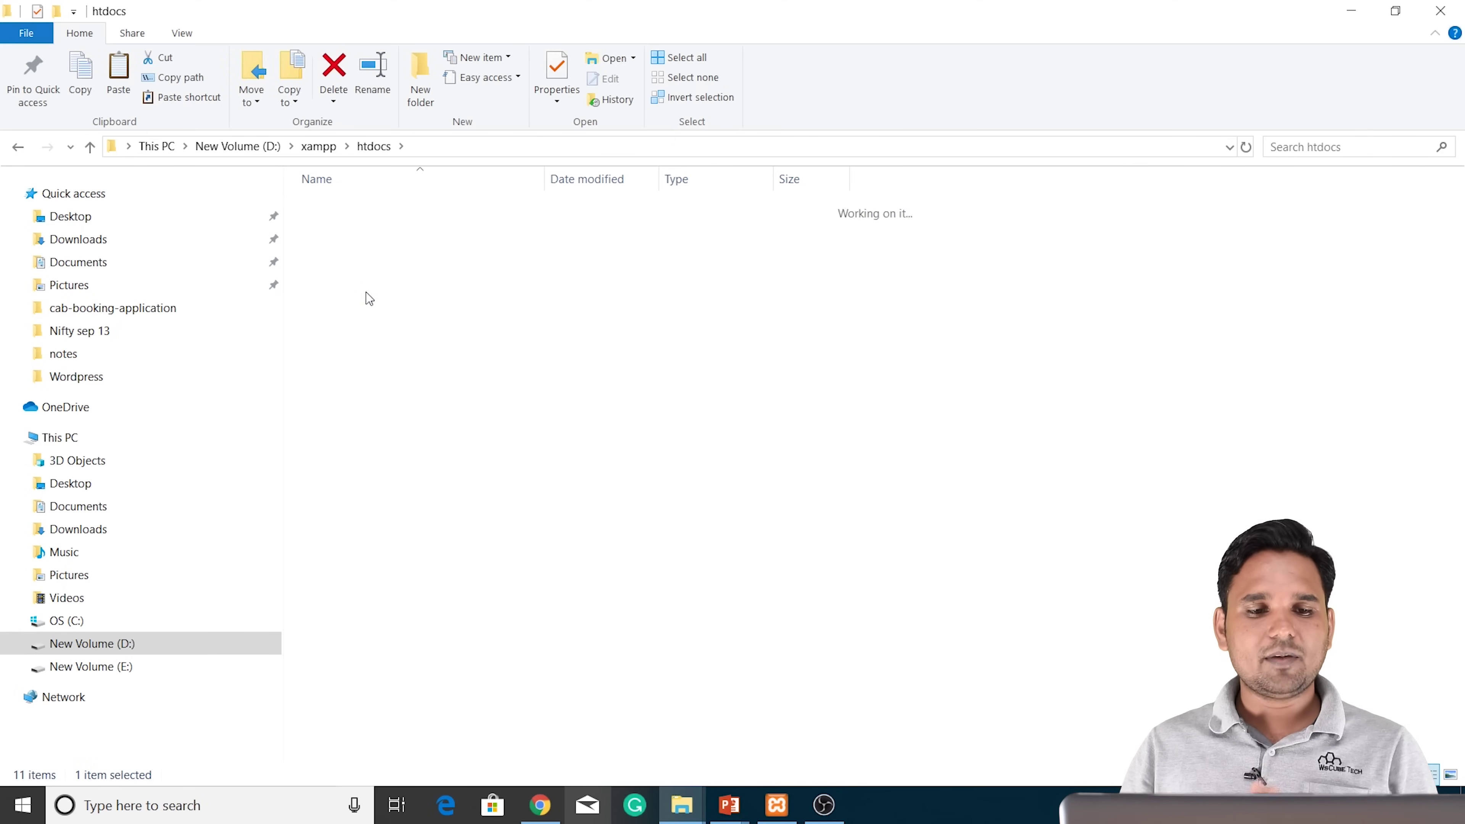
double_click(363, 228)
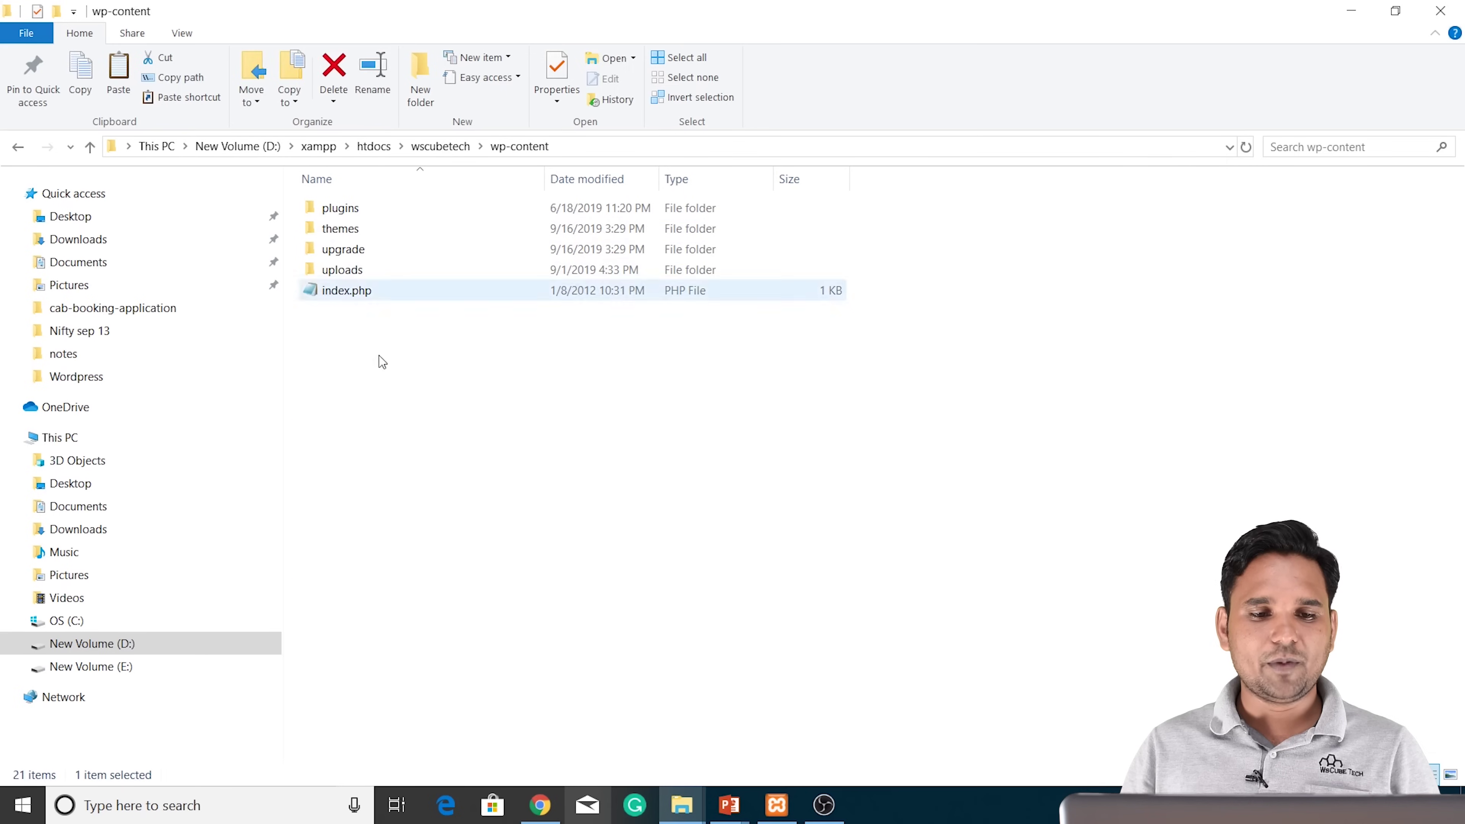
left_click(359, 227)
double_click(358, 228)
key("ctrl+v")
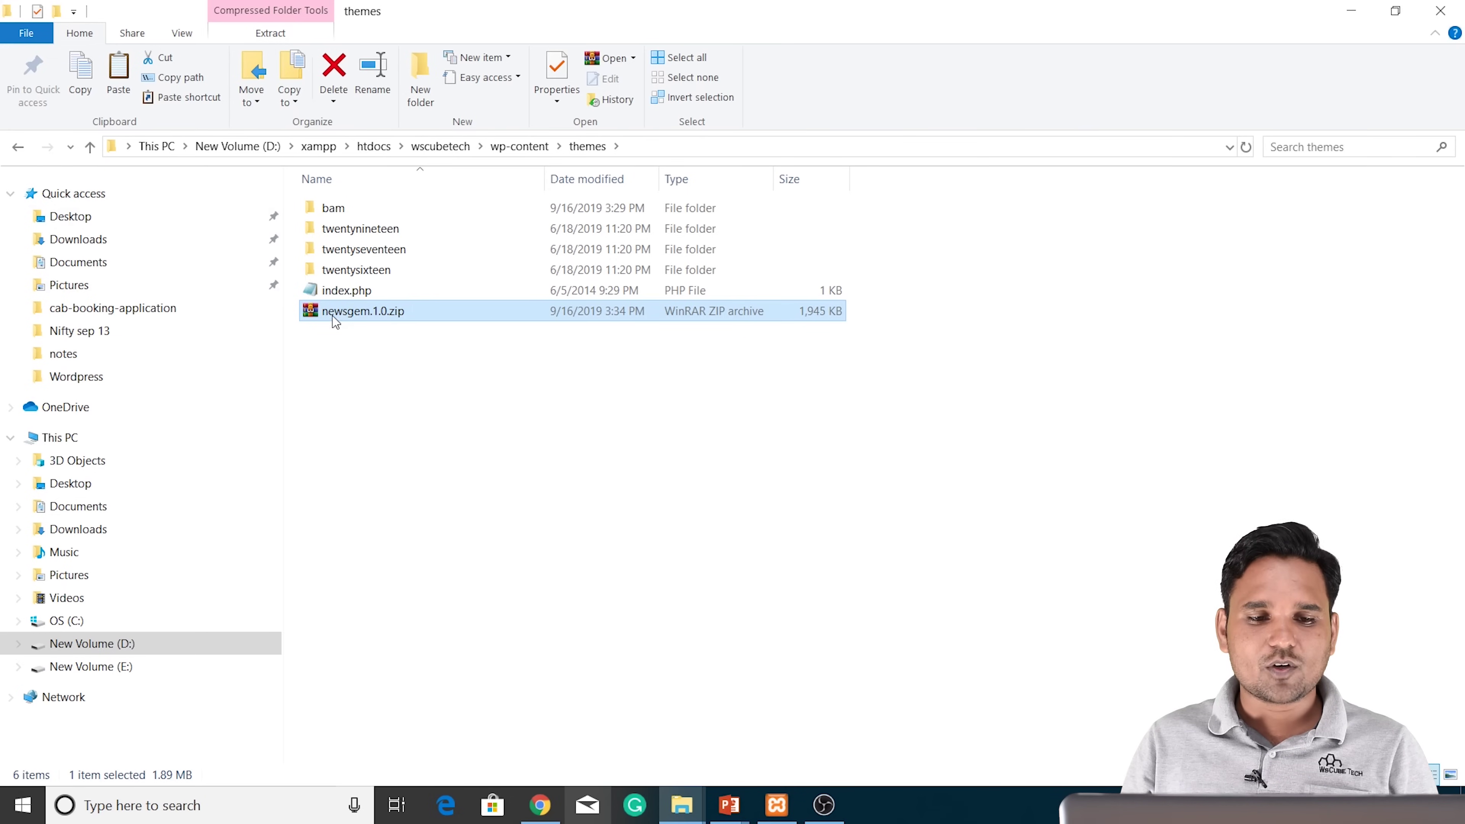
Extract newsgem.1.0.zip directly into the themes folder and permanently delete the zip archive
right_click(323, 308)
left_click(418, 431)
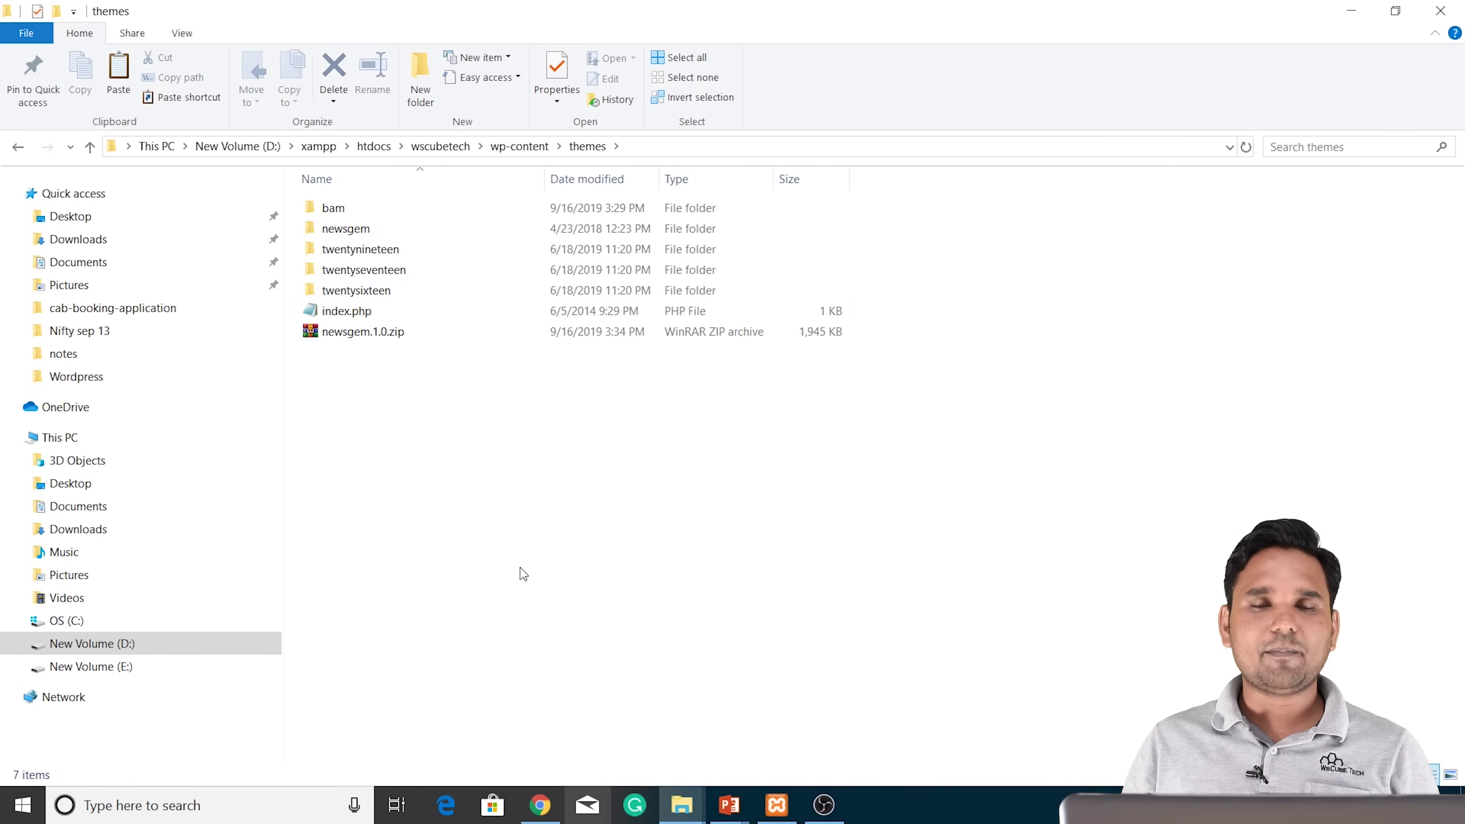
left_click(353, 332)
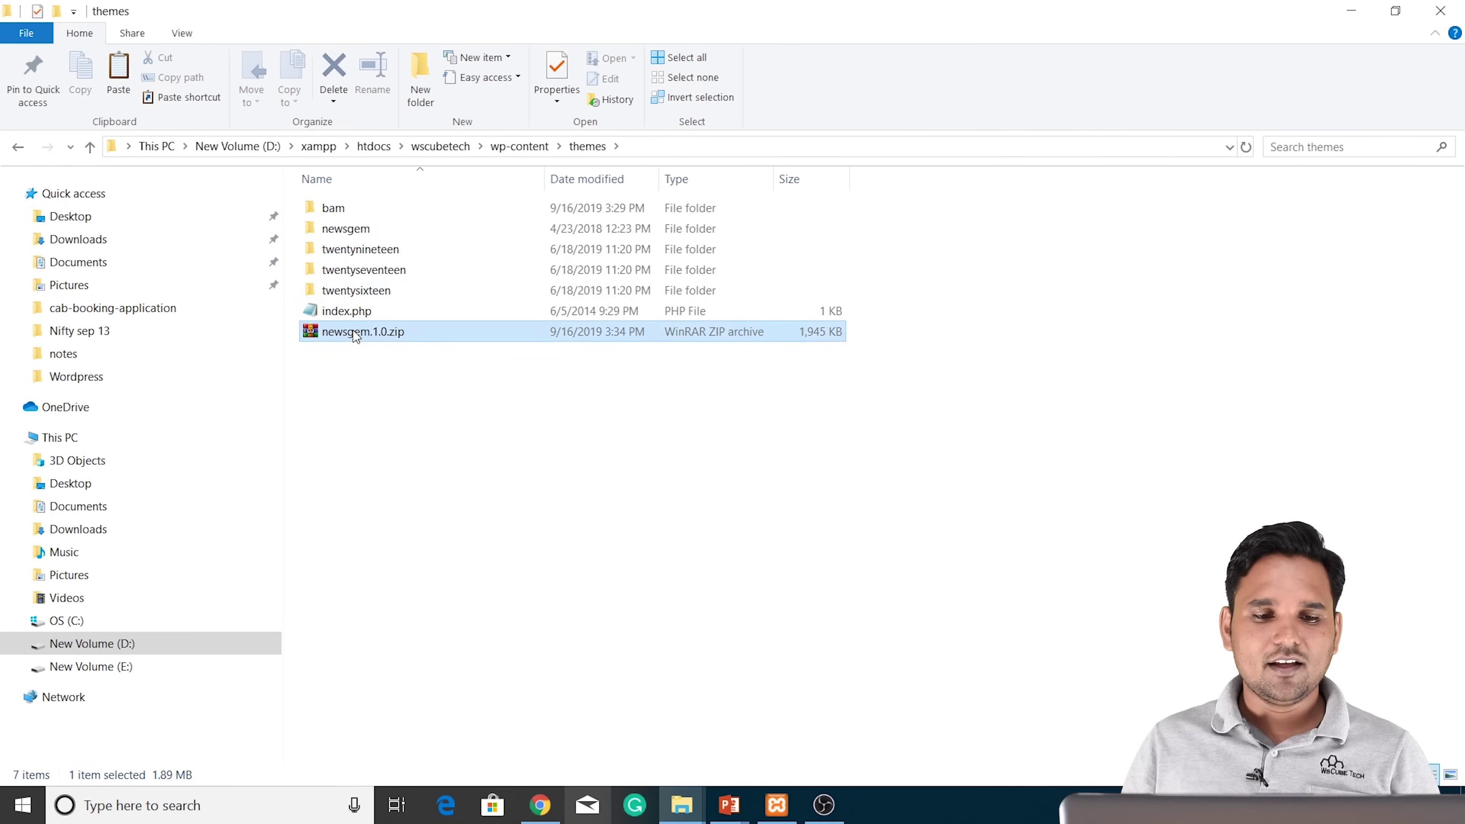
key("shift+Delete")
key("Return")
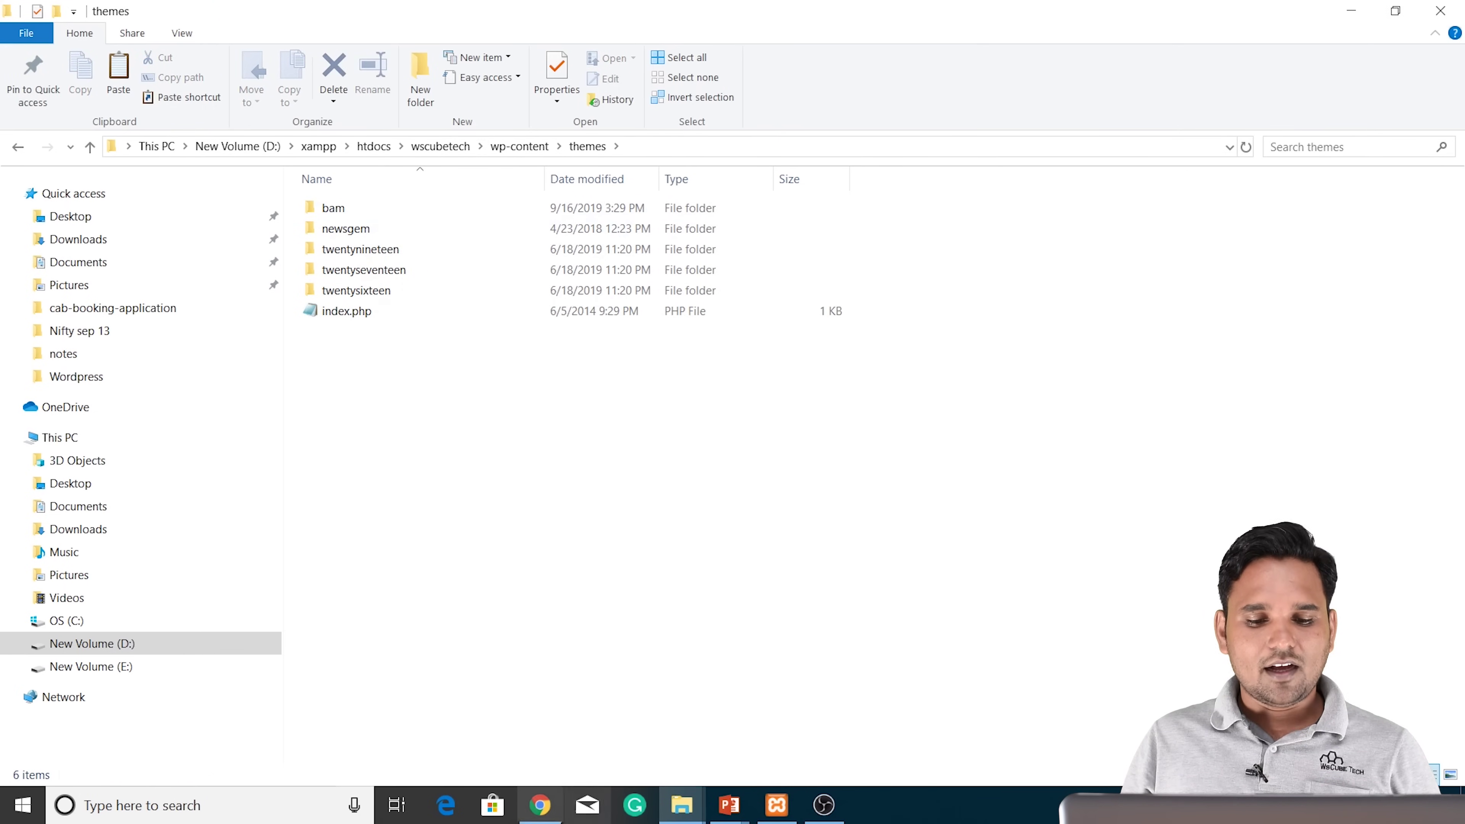
Switch back to Chrome and reload the site's Manage Themes page to check for the Newsgem theme
left_click(539, 805)
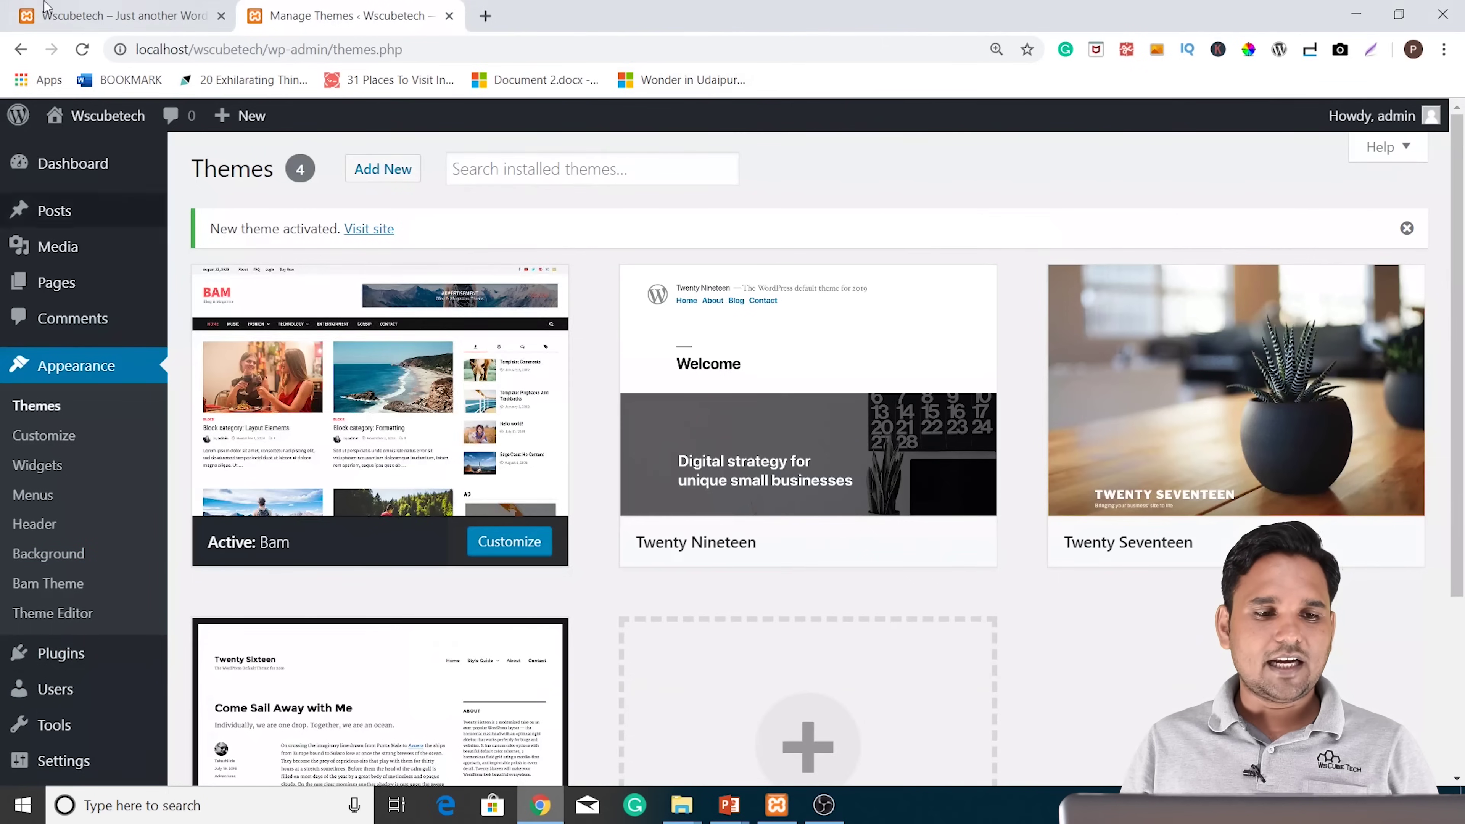
left_click(82, 49)
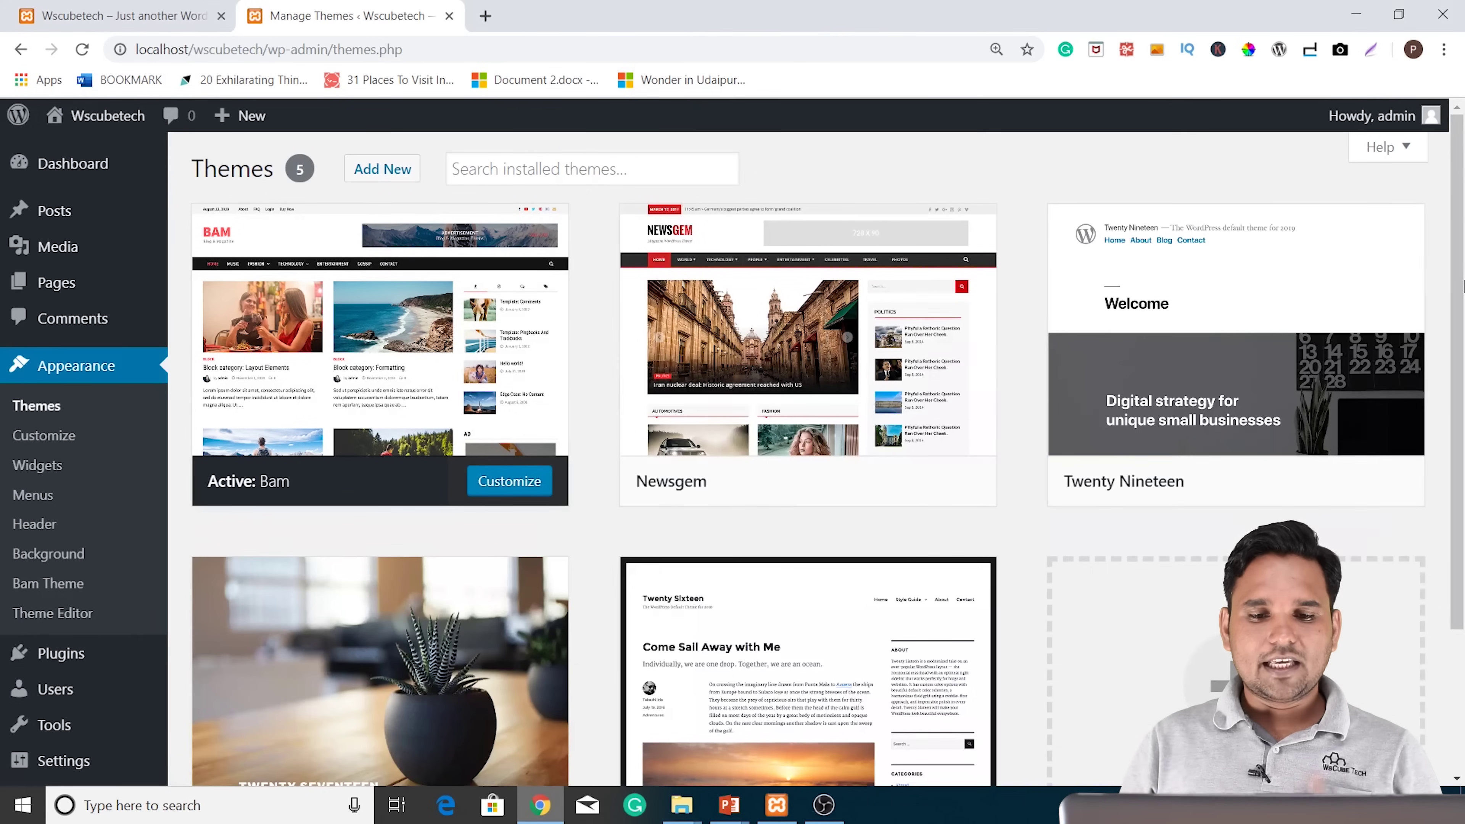